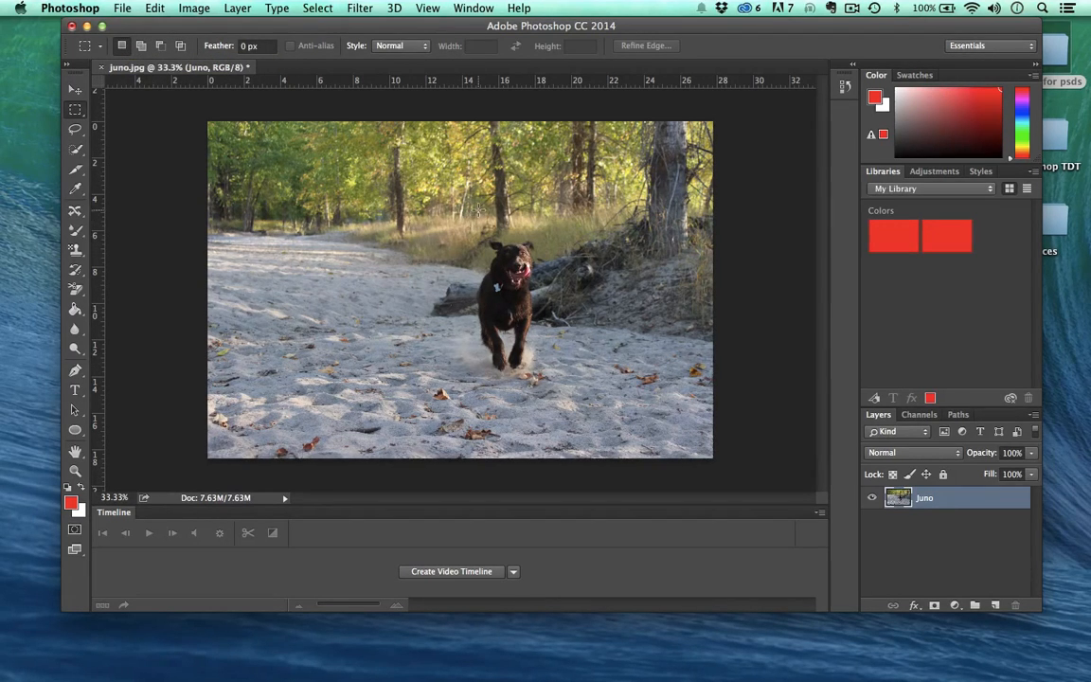
Step: Try deleting the contents of a rectangular selection around the dog's head and upper body, and undo the deletion
{"action": "left_click_drag", "start_coordinate": [475, 207], "coordinate": [574, 305]}
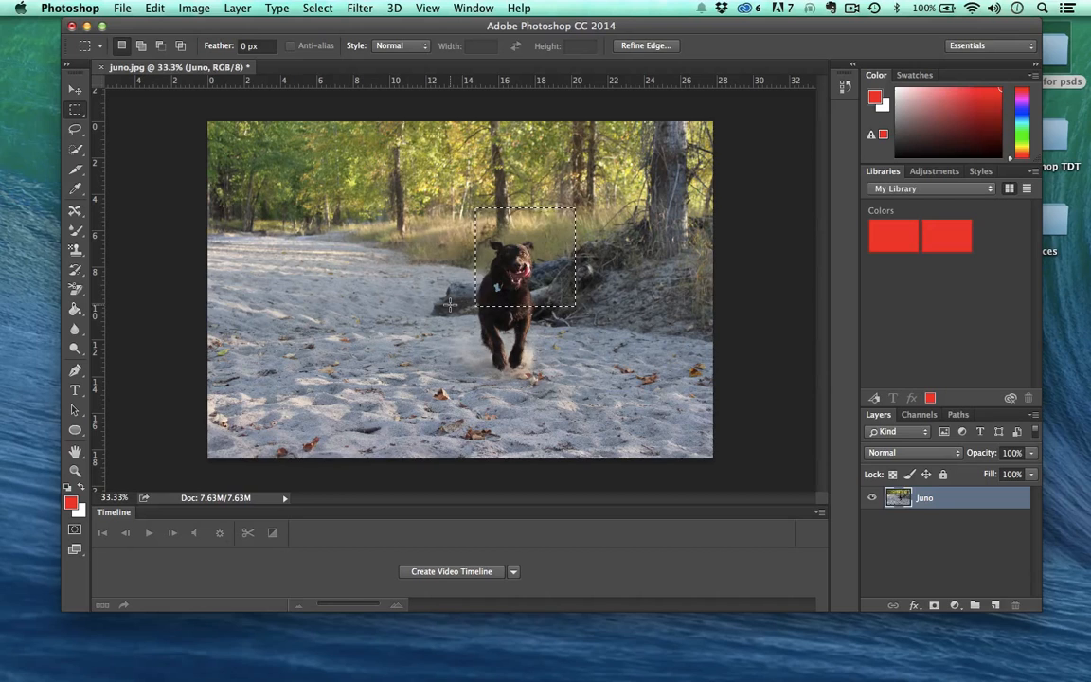
{"action": "key", "text": "Delete"}
{"action": "key", "text": "super+z"}
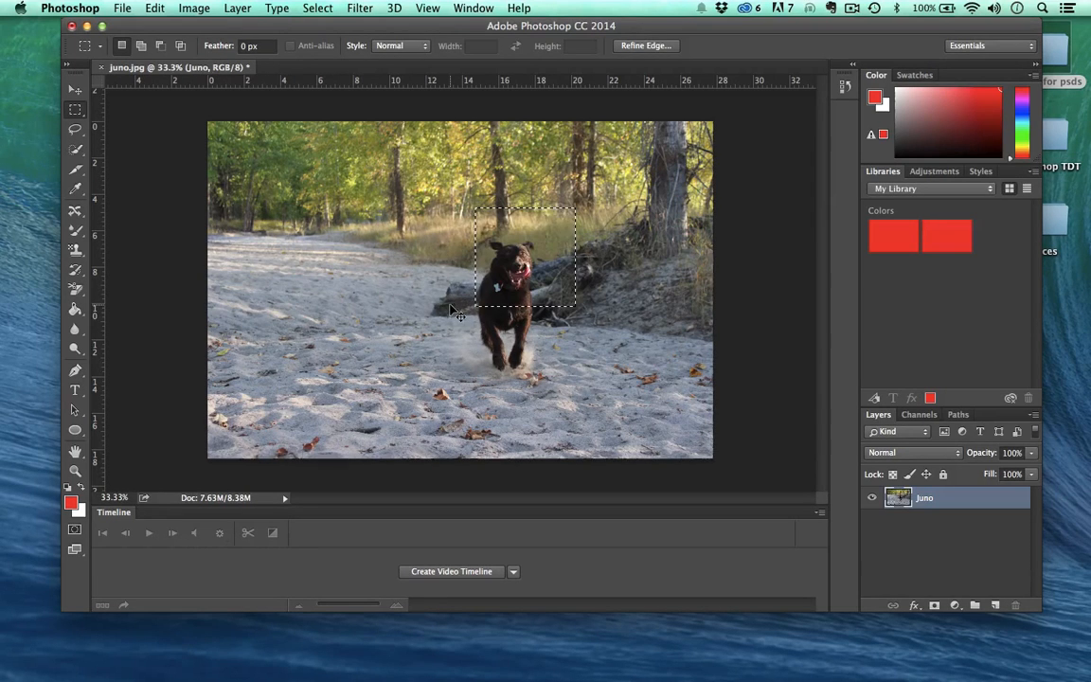
Step: Copy the selected rectangle onto a new layer, move the copy onto the sand left of the dog, and delete it
{"action": "left_click", "coordinate": [152, 8]}
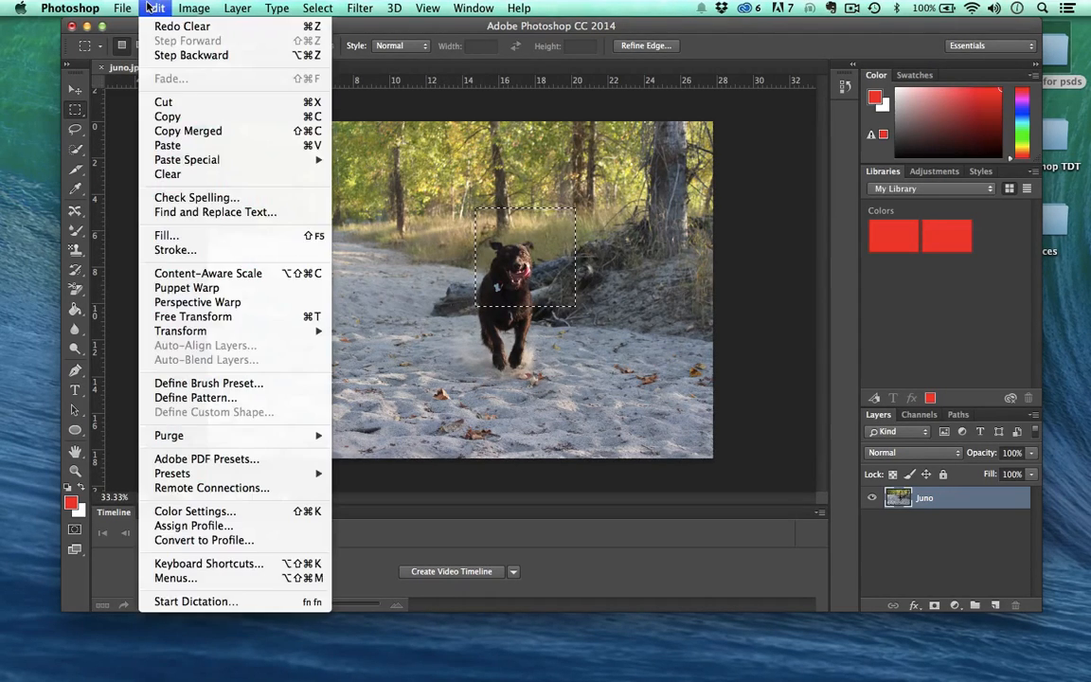
{"action": "left_click", "coordinate": [78, 91]}
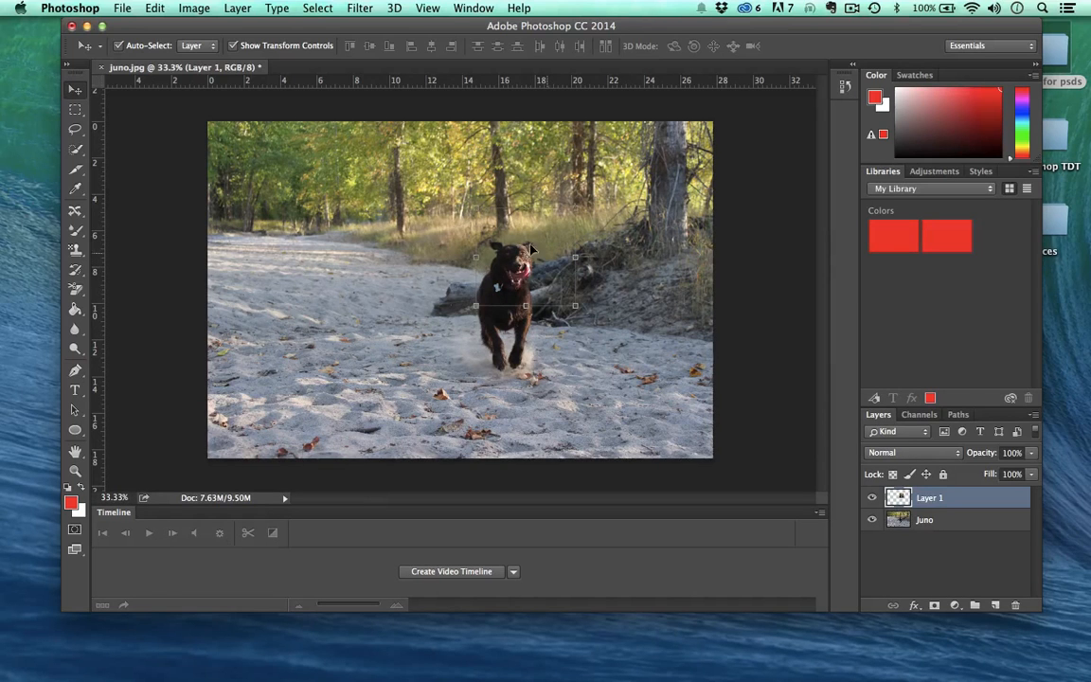
{"action": "left_click_drag", "start_coordinate": [532, 248], "coordinate": [379, 304]}
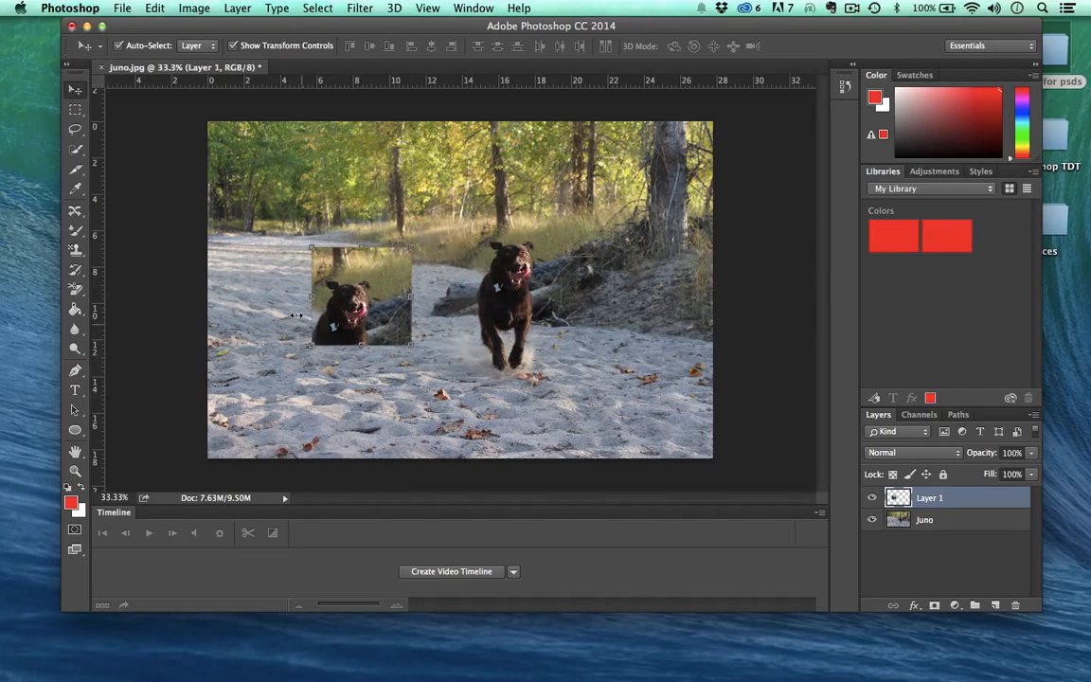
{"action": "key", "text": "BackSpace"}
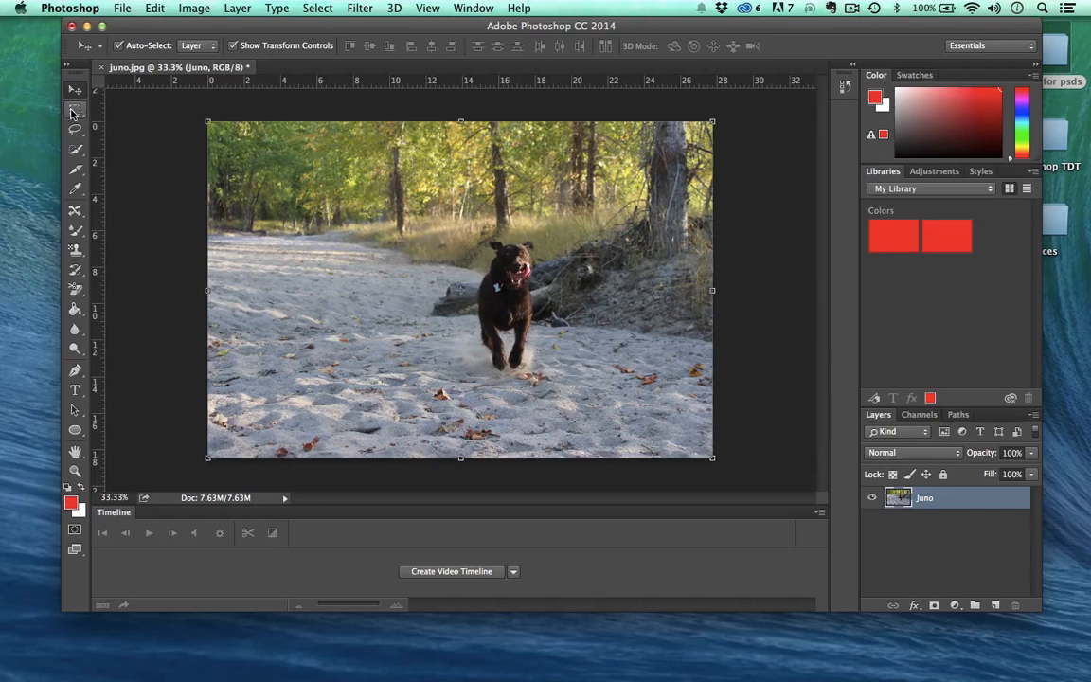
Step: Build a stepped selection over the dog from three overlapping rectangles using the Rectangular Marquee in Add to selection mode
{"action": "left_click", "coordinate": [74, 111]}
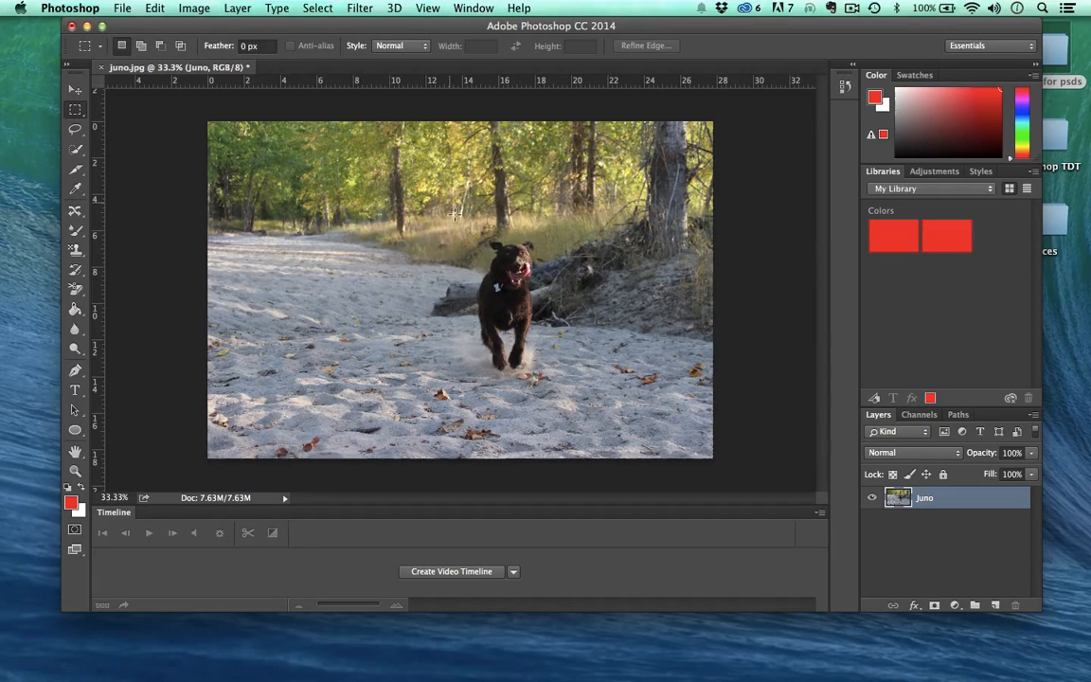
{"action": "left_click_drag", "start_coordinate": [451, 204], "coordinate": [570, 306]}
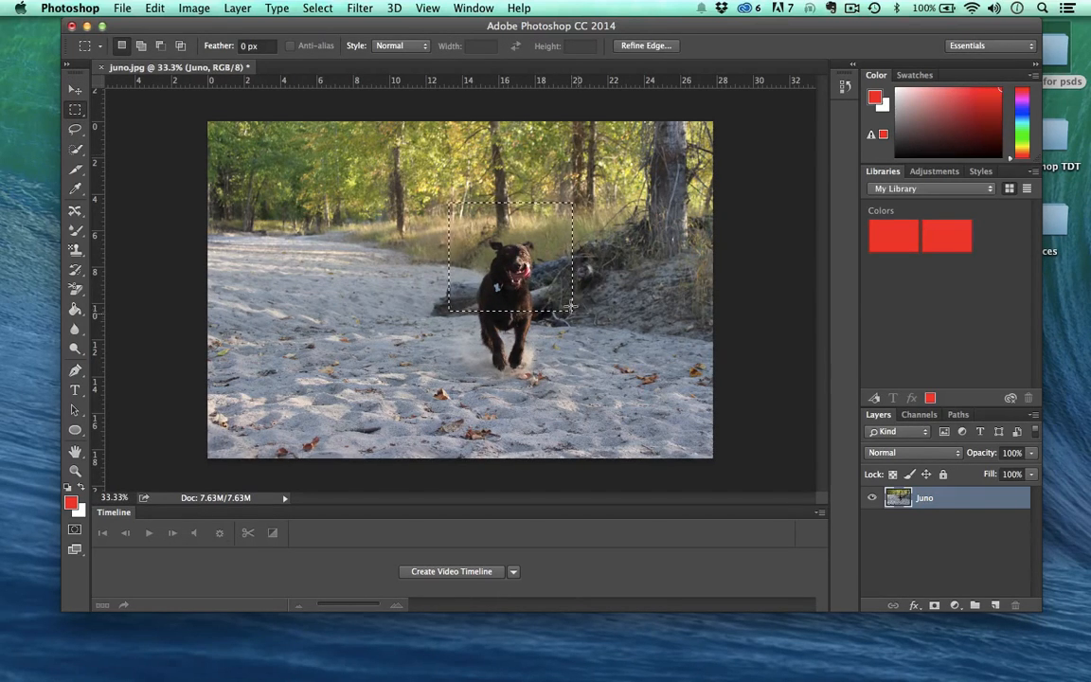
{"action": "left_click", "coordinate": [140, 46]}
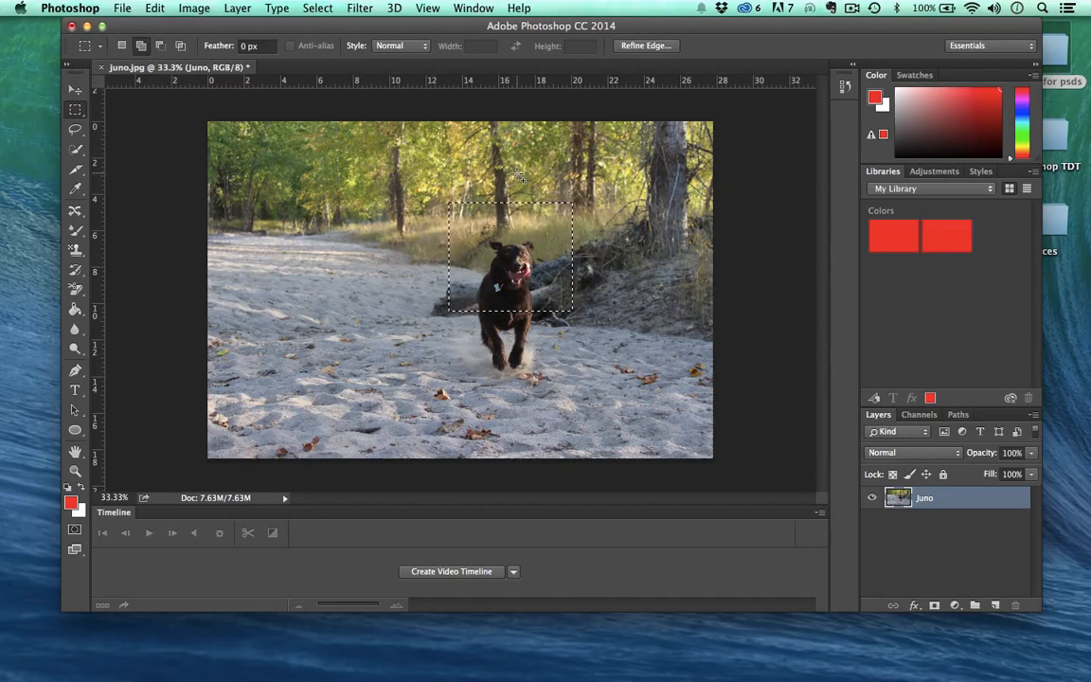
{"action": "left_click_drag", "start_coordinate": [517, 175], "coordinate": [616, 290]}
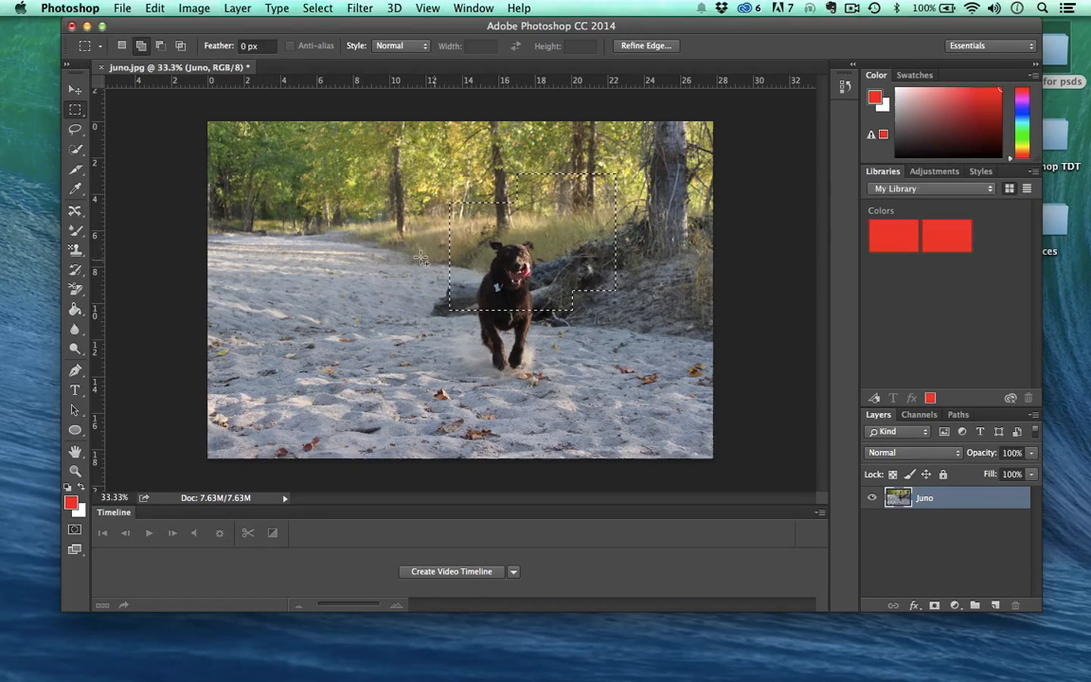
{"action": "left_click_drag", "start_coordinate": [361, 248], "coordinate": [466, 370]}
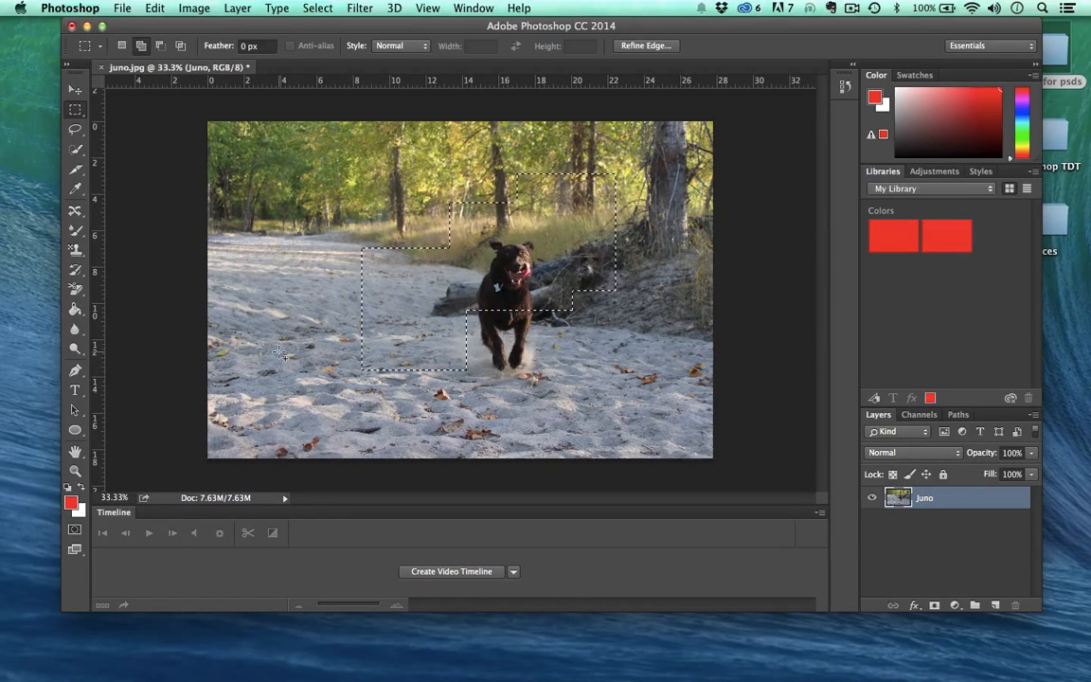
Step: Cut the stepped selection out of the Juno layer, paste it as a new layer, and move the pasted piece slightly upward
{"action": "key", "text": "BackSpace"}
{"action": "key", "text": "super+z"}
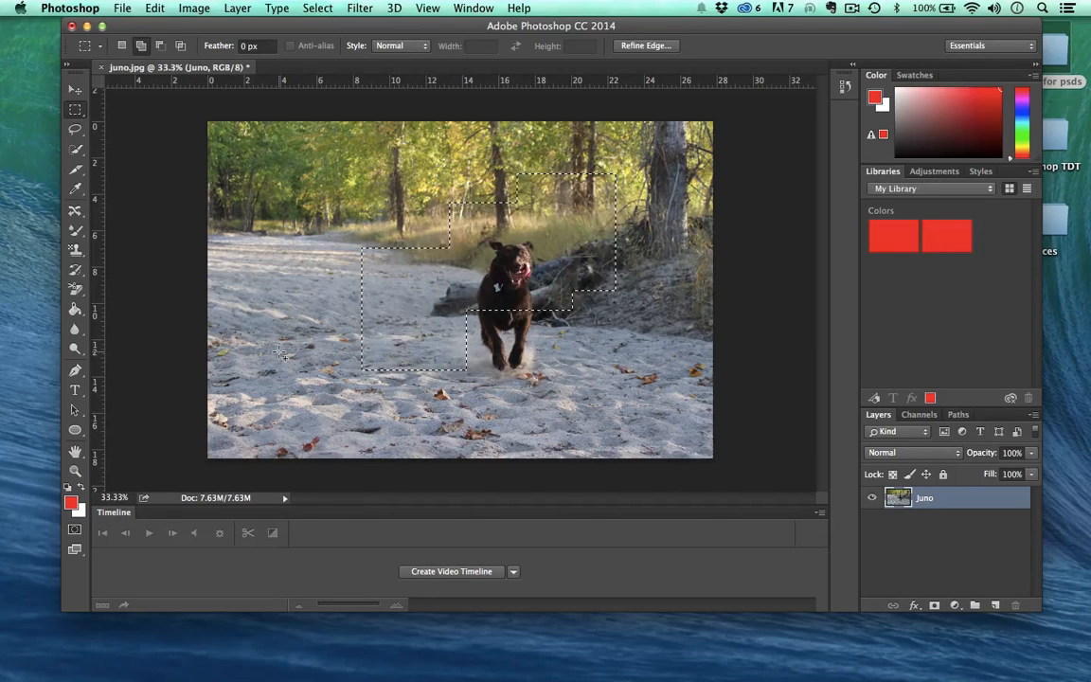
{"action": "key", "text": "super+x"}
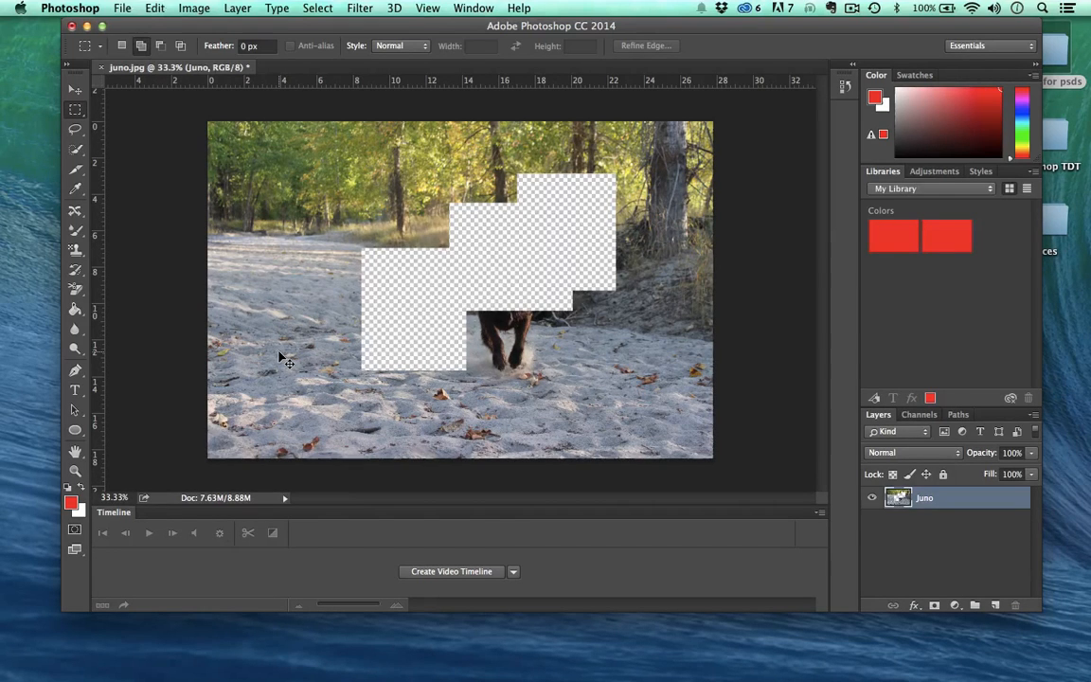
{"action": "key", "text": "super+v"}
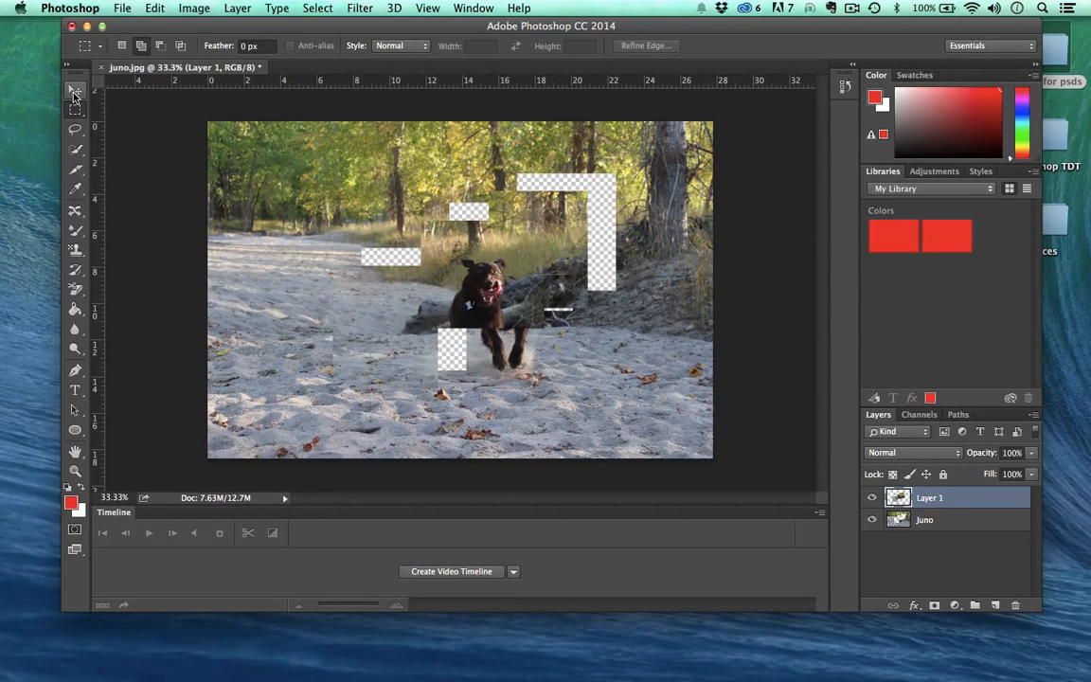
{"action": "left_click", "coordinate": [74, 92]}
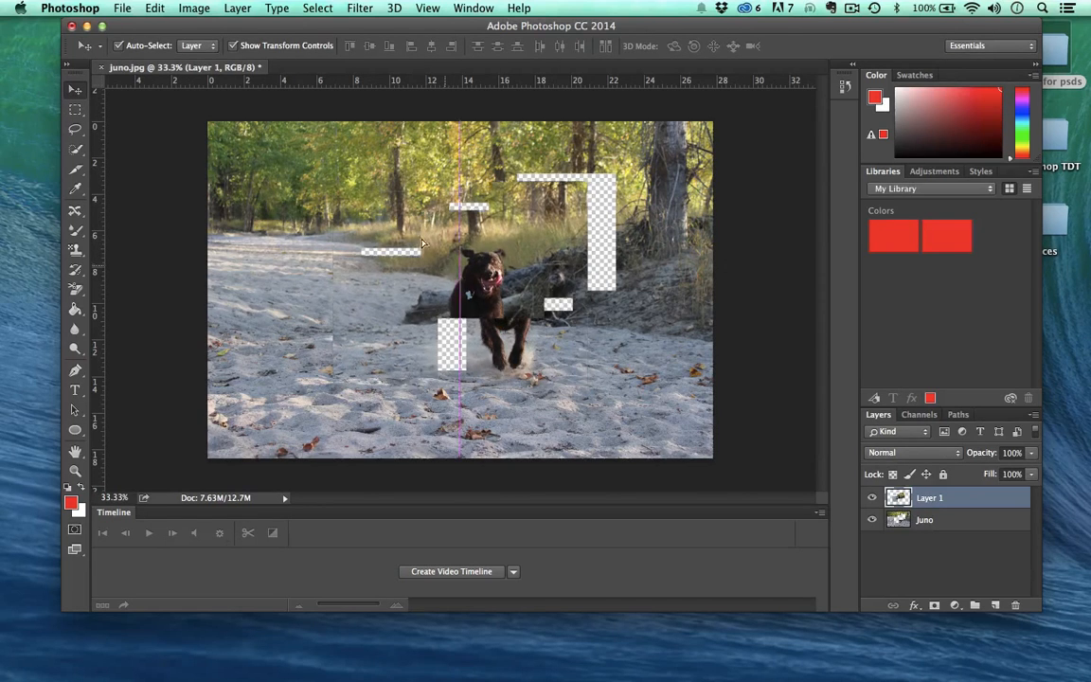
{"action": "left_click_drag", "start_coordinate": [424, 256], "coordinate": [445, 254]}
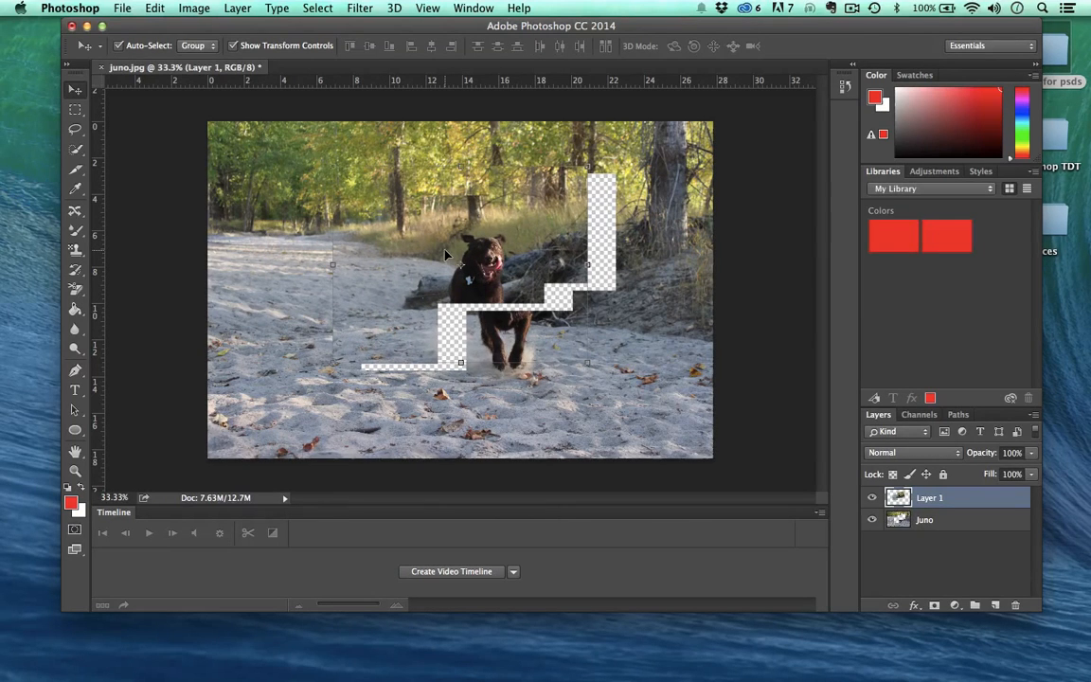
Step: Remove the pasted layer, step back to before the cut, and deselect the stepped selection
{"action": "key", "text": "super+z"}
{"action": "key", "text": "BackSpace"}
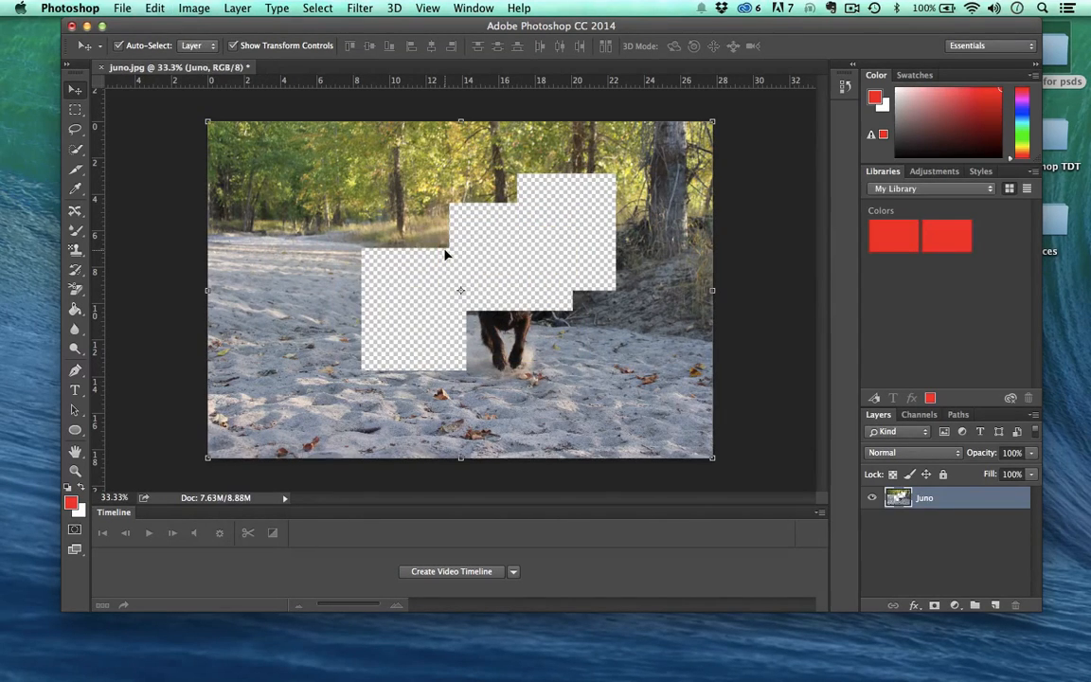
{"action": "left_click", "coordinate": [149, 8]}
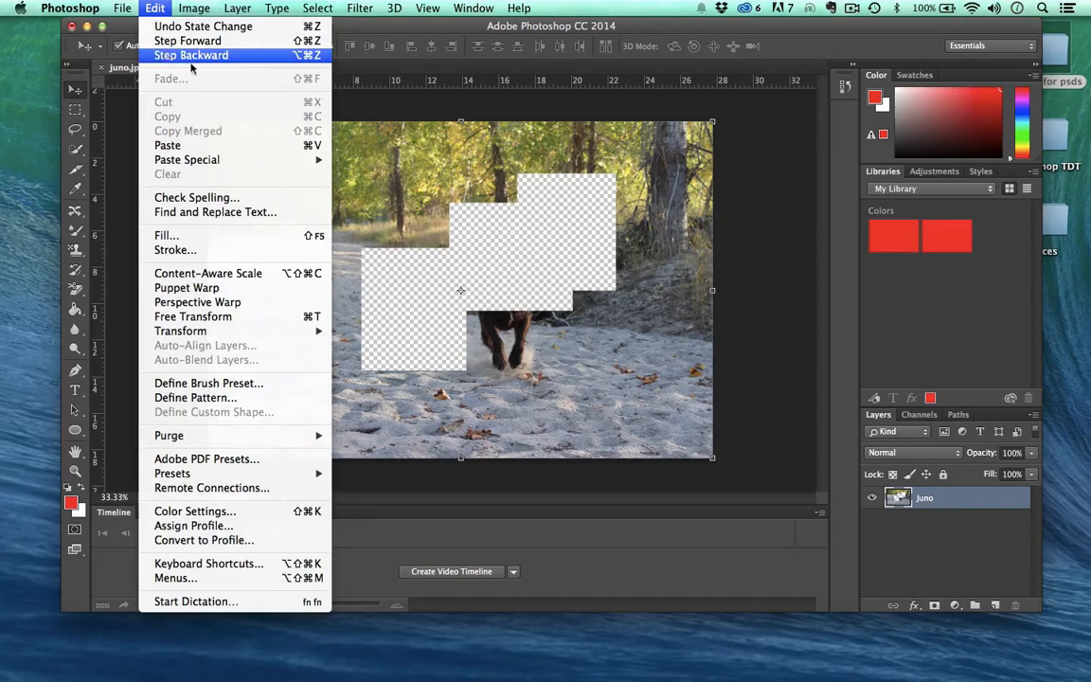
{"action": "left_click", "coordinate": [446, 252]}
{"action": "key", "text": "super+z"}
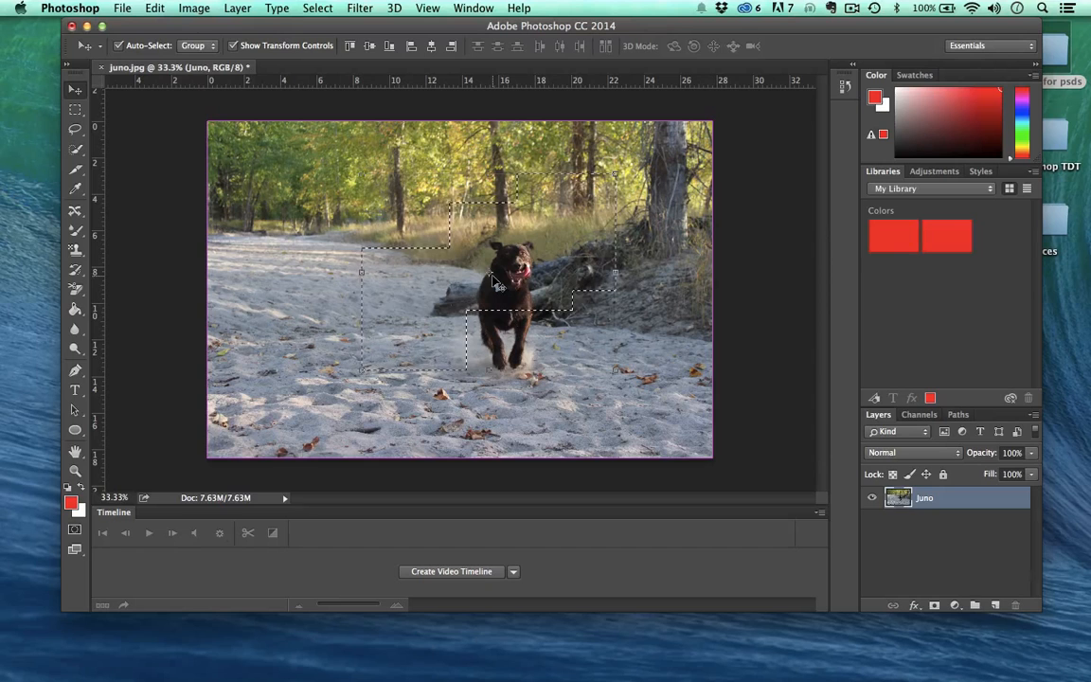
{"action": "key", "text": "super+d"}
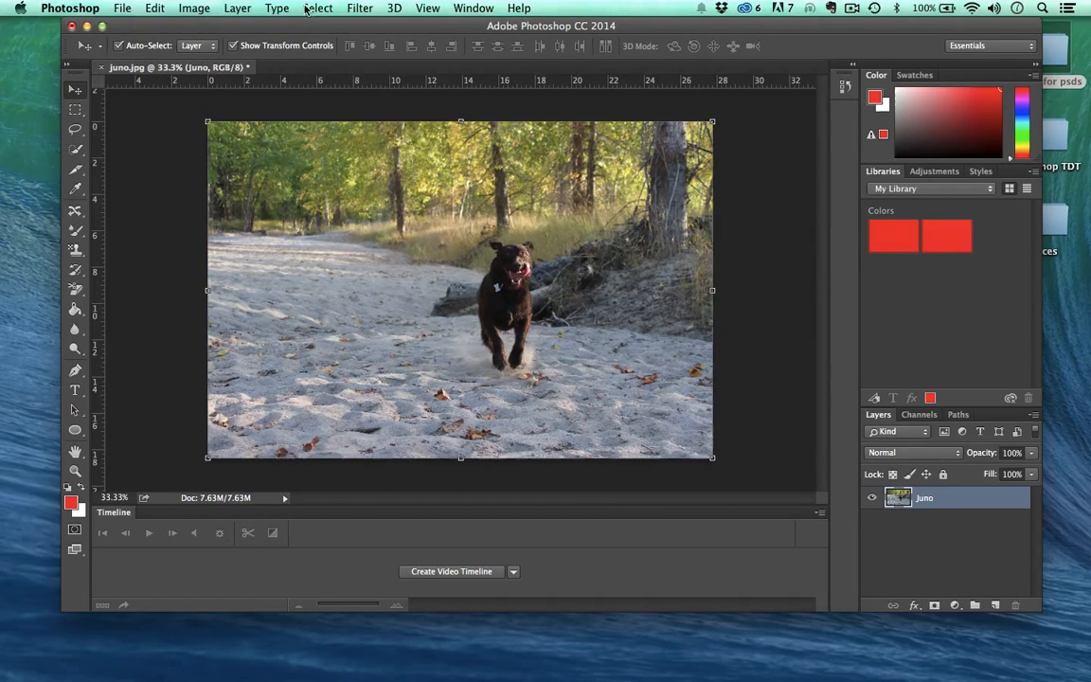
Step: Set the Rectangular Marquee's feather to 180 px and select a large area around the dog
{"action": "left_click", "coordinate": [306, 7]}
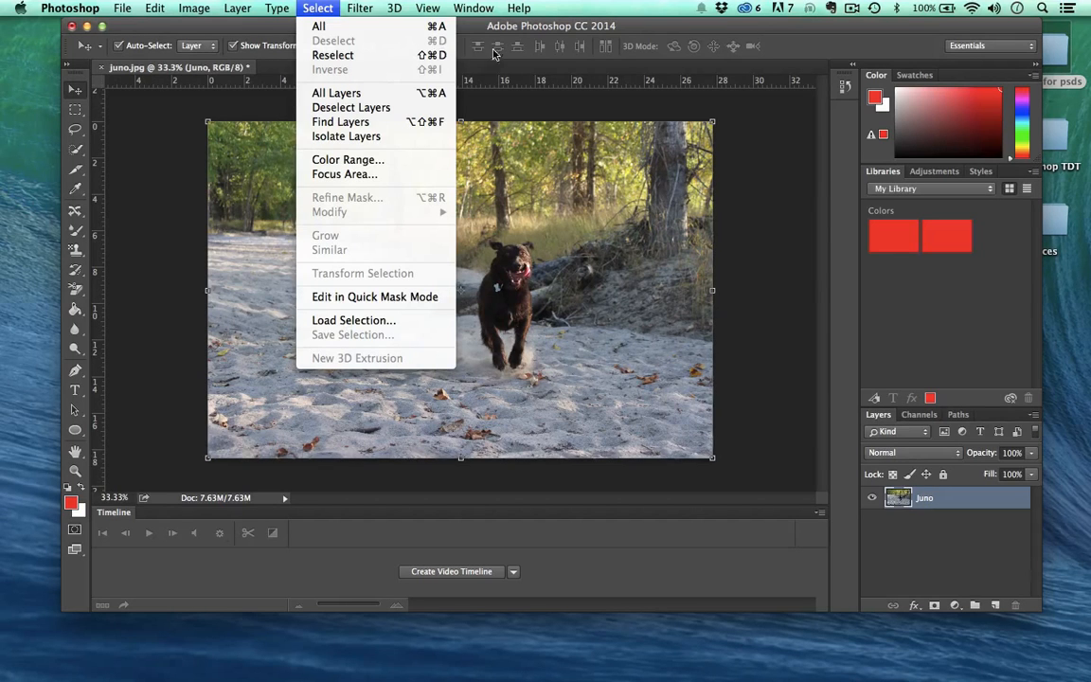
{"action": "left_click", "coordinate": [446, 49]}
{"action": "left_click", "coordinate": [75, 111]}
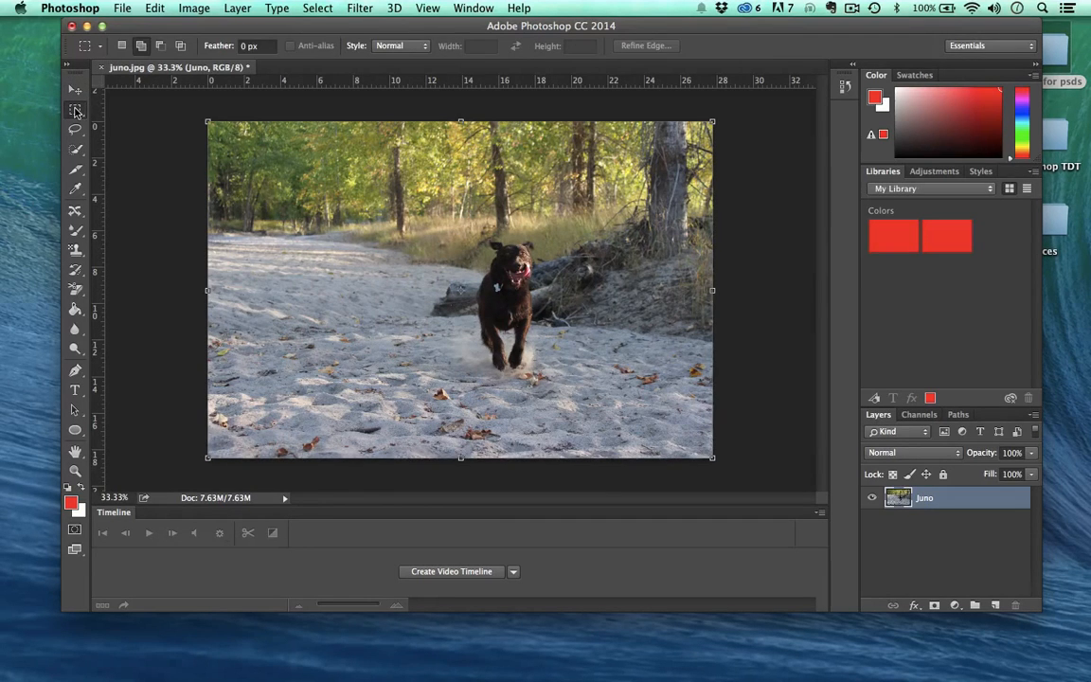
{"action": "left_click", "coordinate": [77, 111]}
{"action": "left_click", "coordinate": [303, 111]}
{"action": "left_click", "coordinate": [244, 46]}
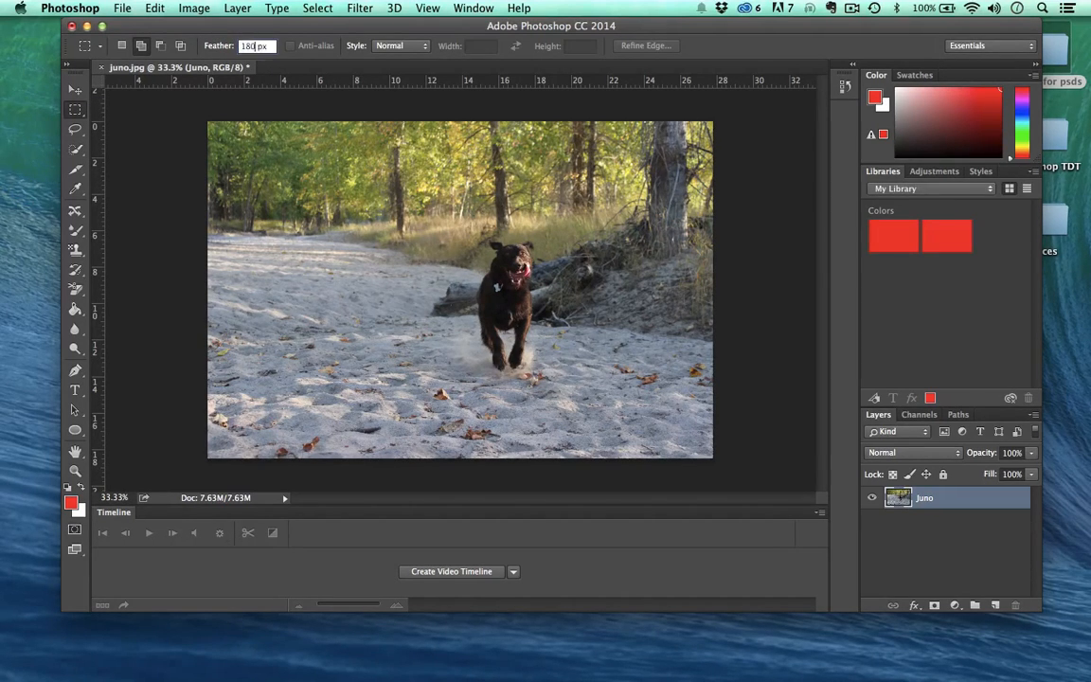
{"action": "key", "text": "Return"}
{"action": "left_click_drag", "start_coordinate": [381, 190], "coordinate": [660, 412]}
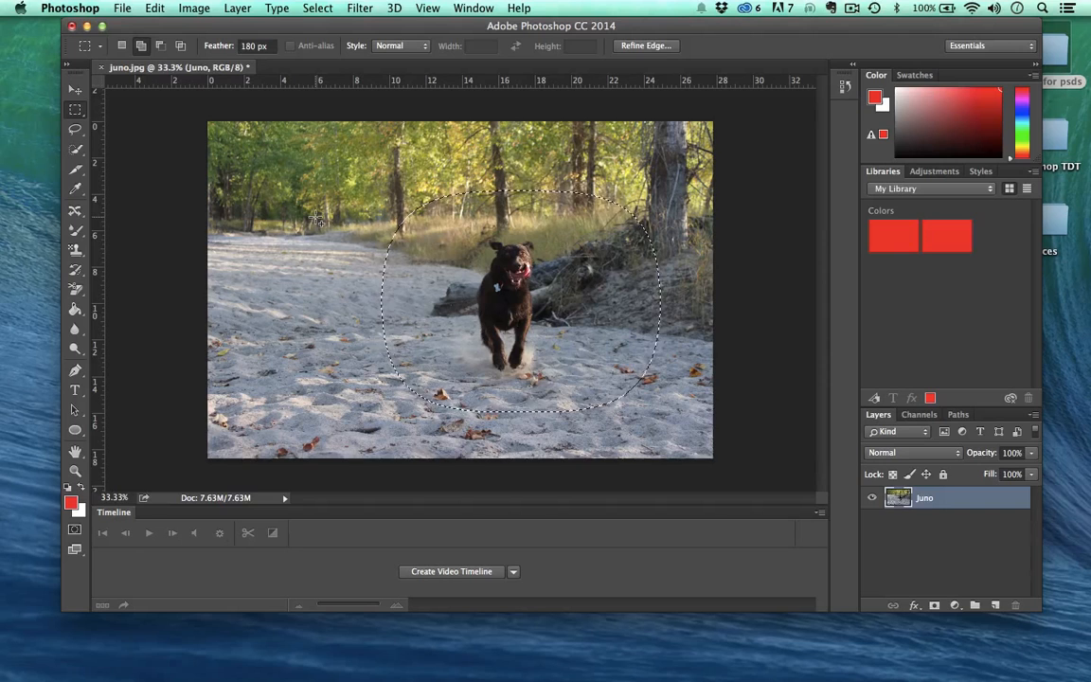
Step: Delete the contents of the feathered selection, undo the deletion, and deselect
{"action": "key", "text": "Delete"}
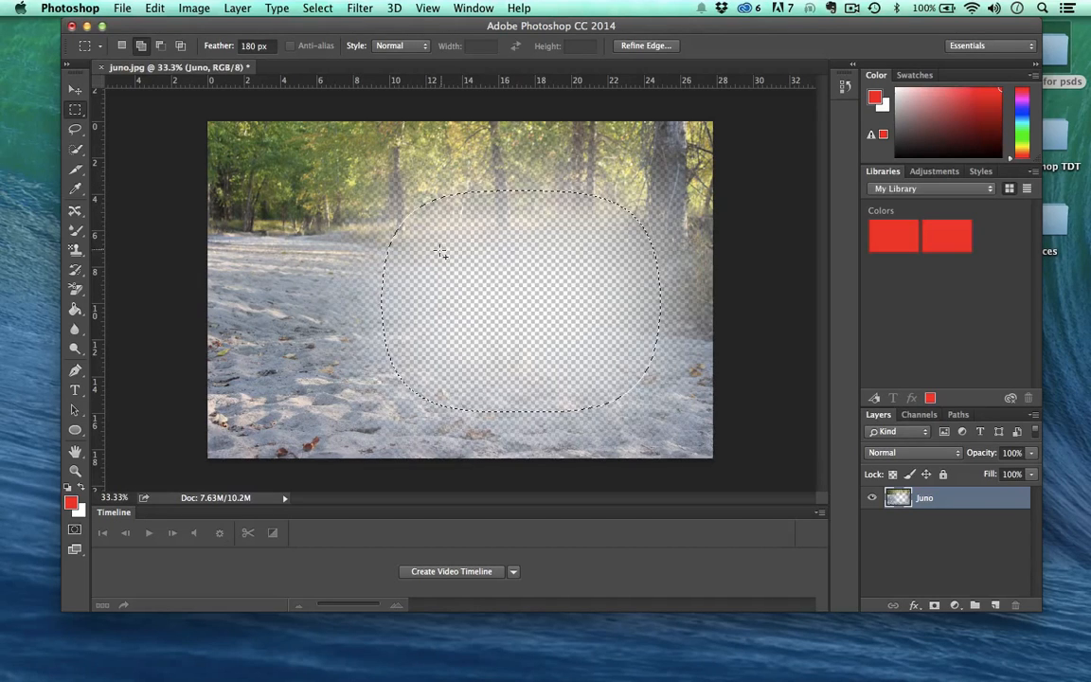
{"action": "key", "text": "super+z"}
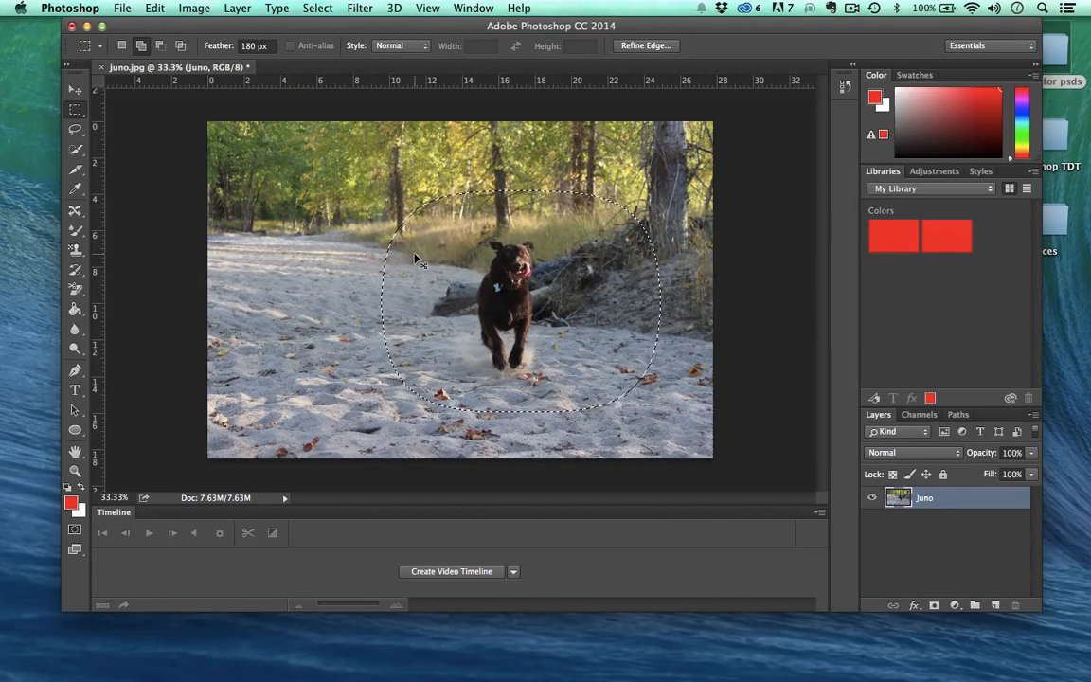
{"action": "key", "text": "super+d"}
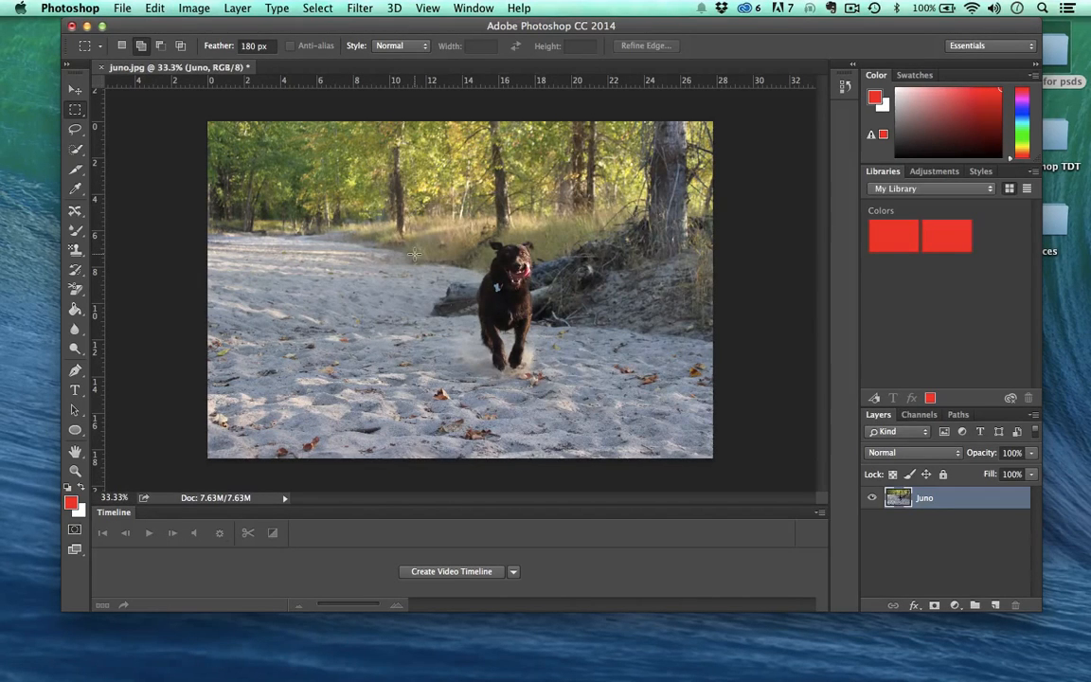
Step: Select the dog with the Elliptical Marquee and add two overlapping ellipses up and to the left of it
{"action": "left_click", "coordinate": [74, 114]}
{"action": "left_click", "coordinate": [72, 115]}
{"action": "left_click", "coordinate": [80, 111]}
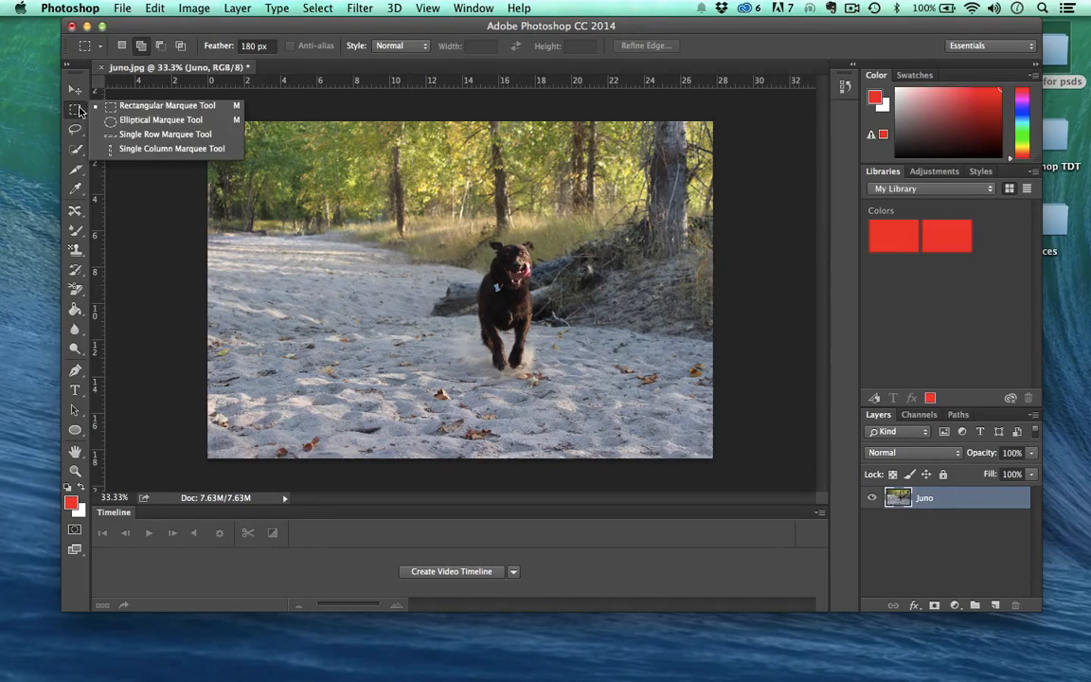
{"action": "left_click", "coordinate": [135, 121]}
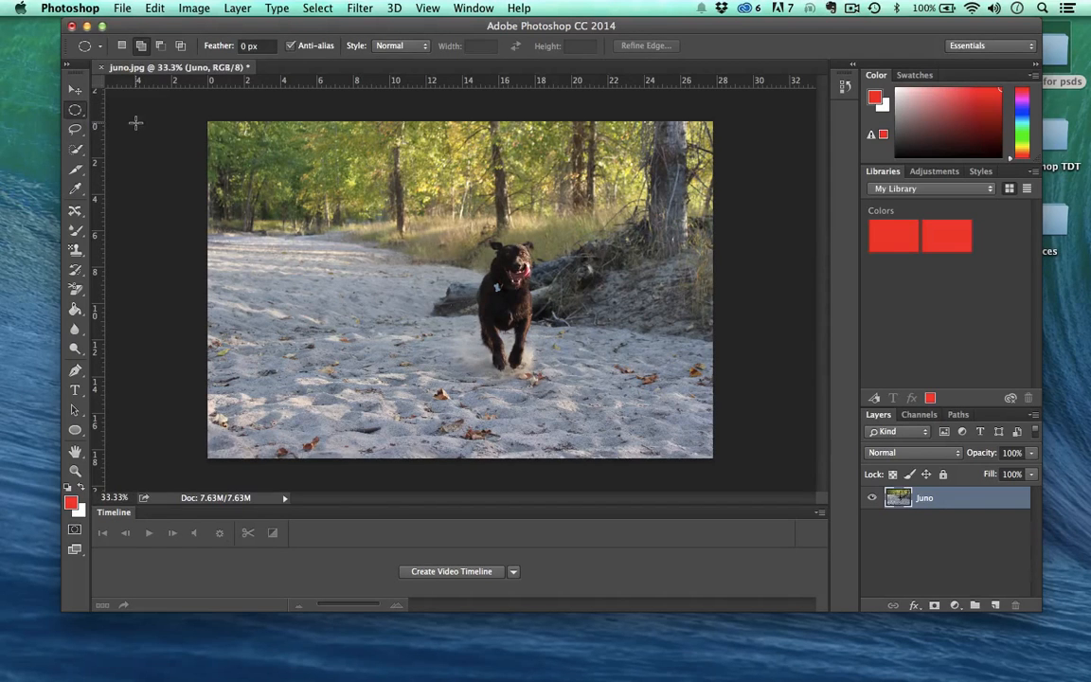
{"action": "left_click_drag", "start_coordinate": [402, 204], "coordinate": [618, 375]}
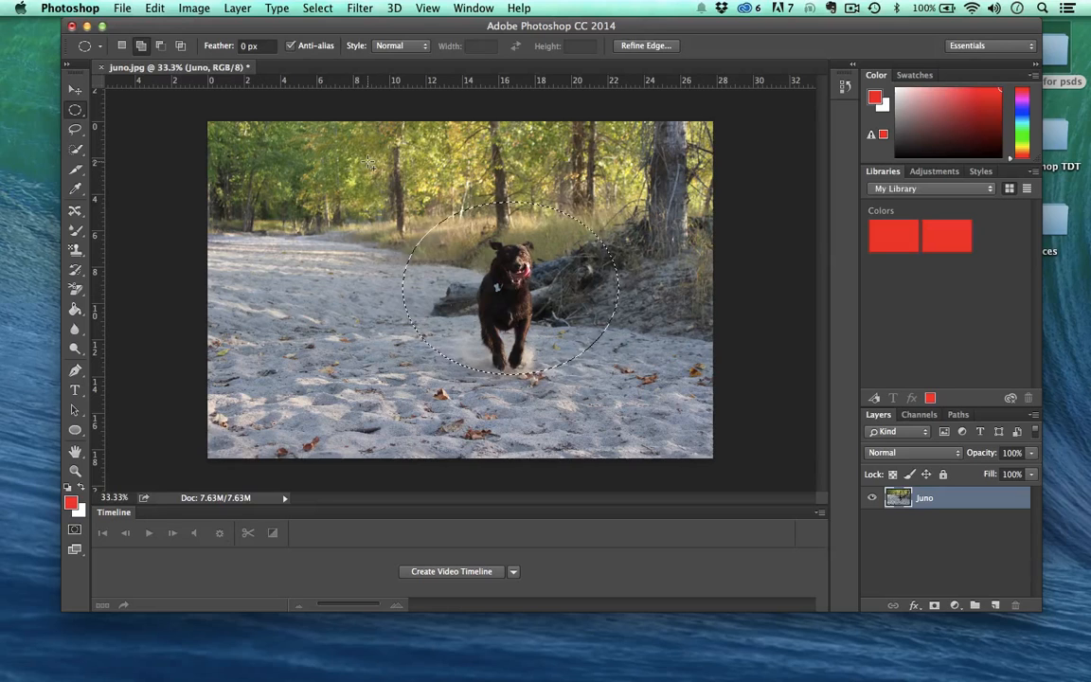
{"action": "left_click_drag", "start_coordinate": [493, 292], "coordinate": [368, 161]}
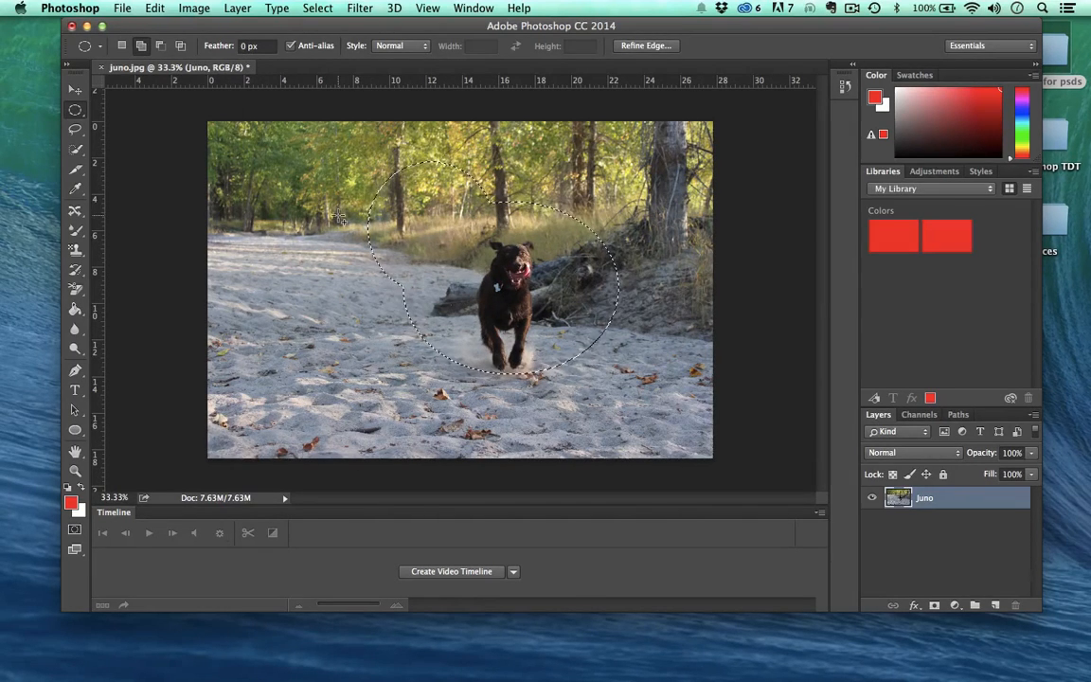
{"action": "left_click_drag", "start_coordinate": [430, 276], "coordinate": [308, 199]}
Step: Cut the combined elliptical selection from the Juno layer, paste it as a new layer, and activate the Move tool
{"action": "key", "text": "Delete"}
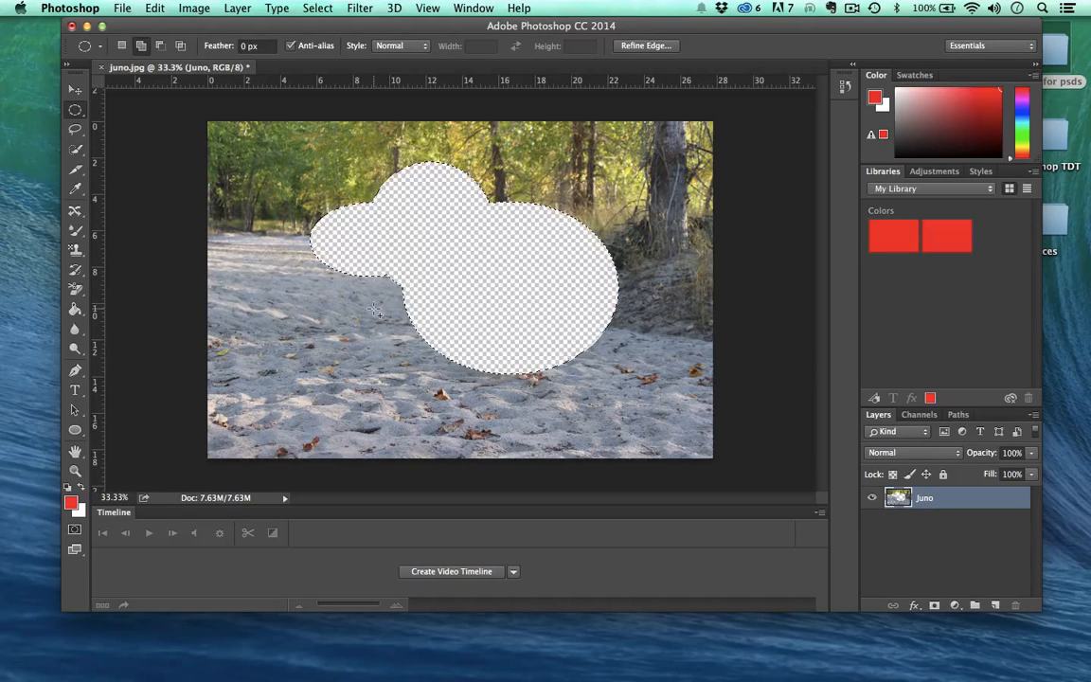
{"action": "key", "text": "super+z"}
{"action": "key", "text": "Delete"}
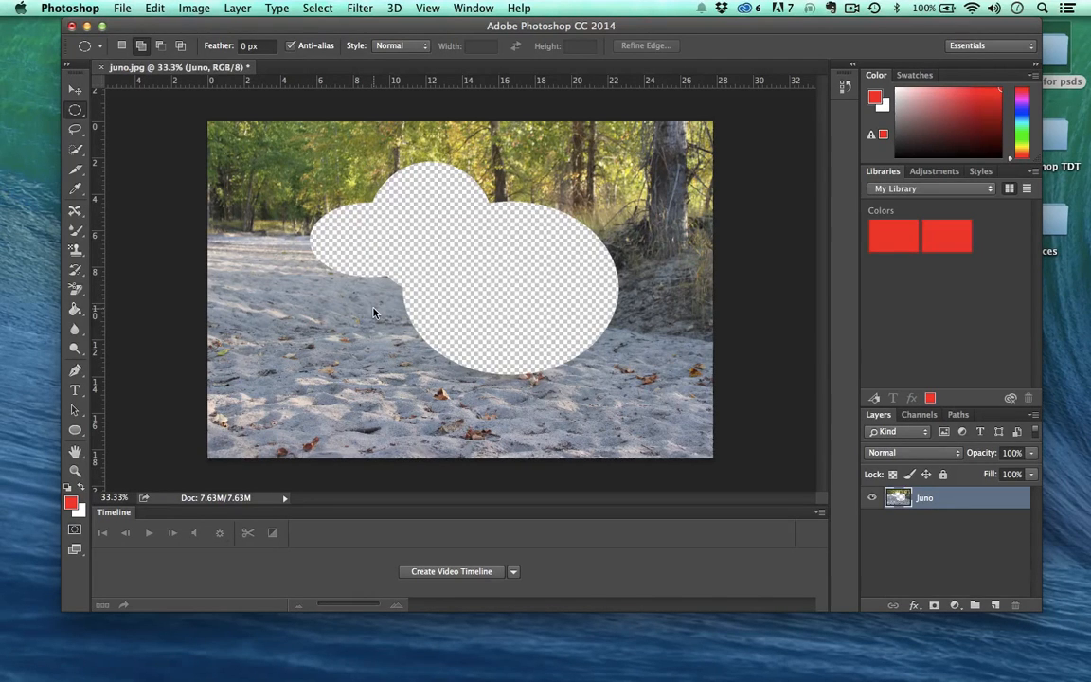
{"action": "key", "text": "super+v"}
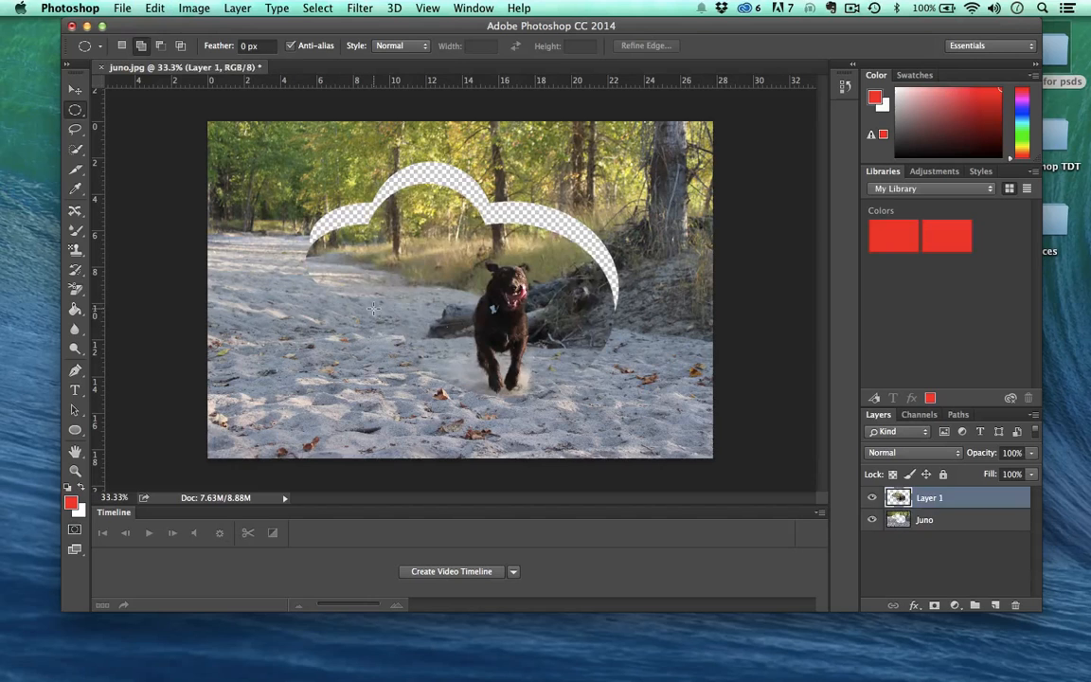
{"action": "left_click", "coordinate": [74, 89]}
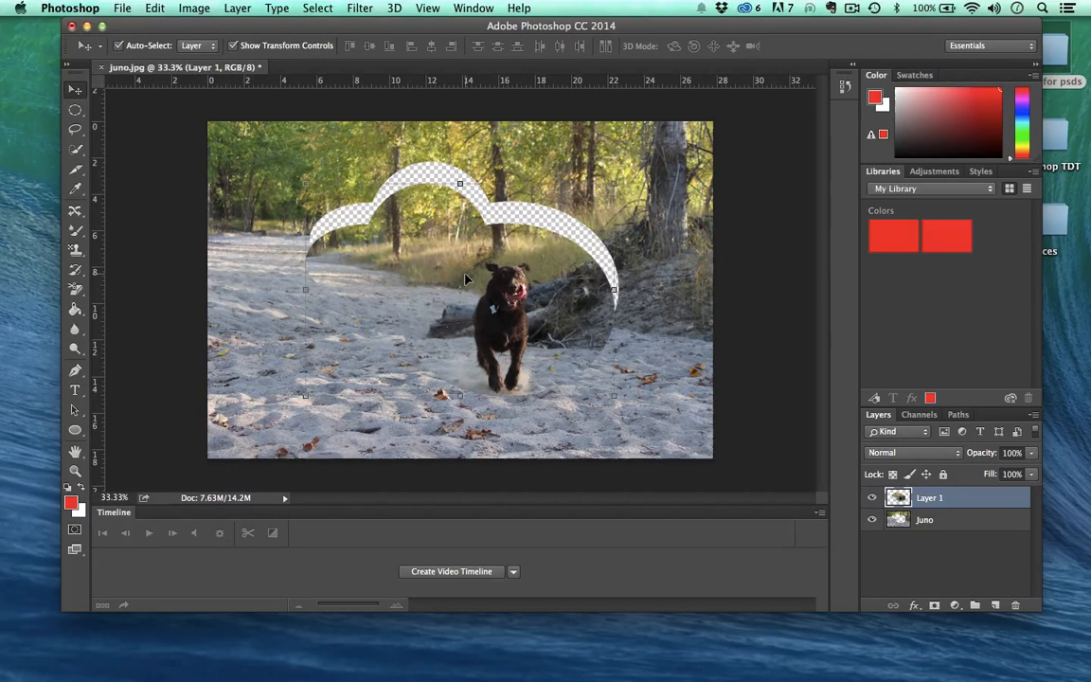
Step: Move the pasted layer slightly down and to the right, and undo back to the combined elliptical selection on the intact Juno layer
{"action": "left_click_drag", "start_coordinate": [464, 274], "coordinate": [495, 300]}
{"action": "key", "text": "alt+super+z"}
{"action": "key", "text": "alt+super+z"}
{"action": "key", "text": "alt+super+z"}
{"action": "key", "text": "alt+super+z"}
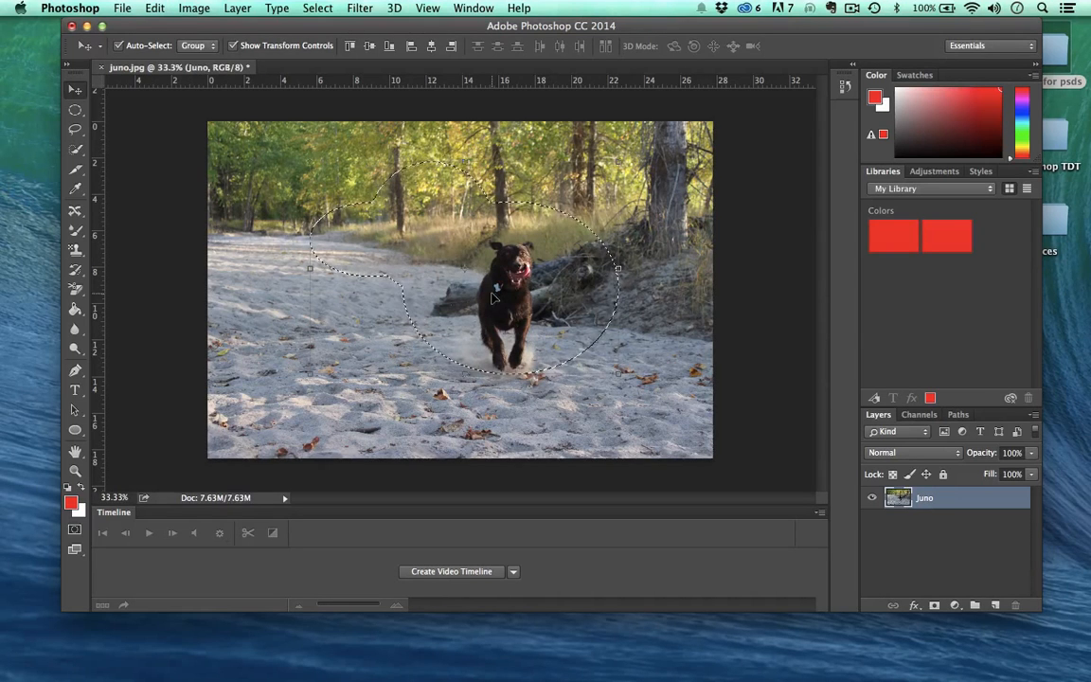
Step: Select a single row of pixels across the photo at the dog's chest with the Single Row Marquee
{"action": "key", "text": "m"}
{"action": "left_click", "coordinate": [74, 112]}
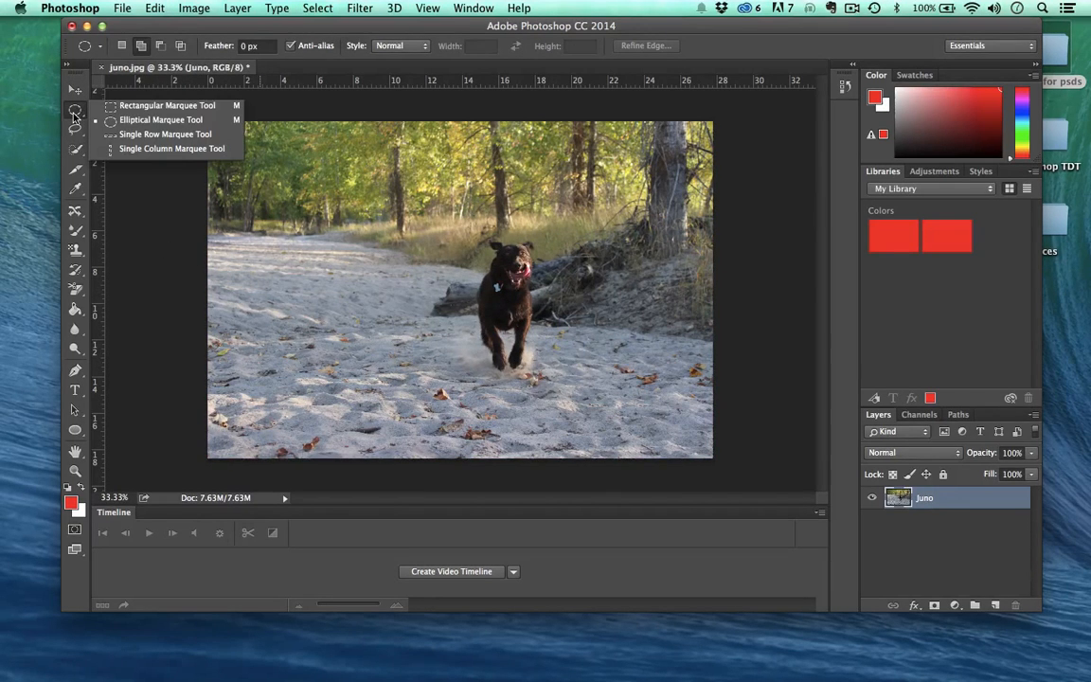
{"action": "left_click", "coordinate": [147, 135]}
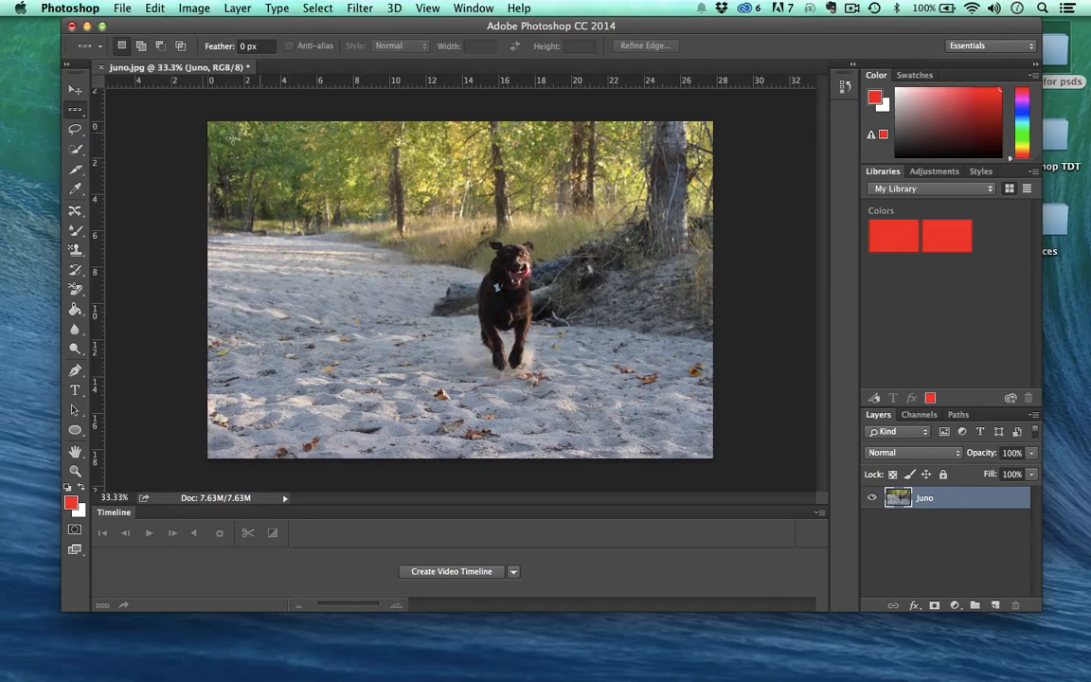
{"action": "left_click", "coordinate": [466, 293]}
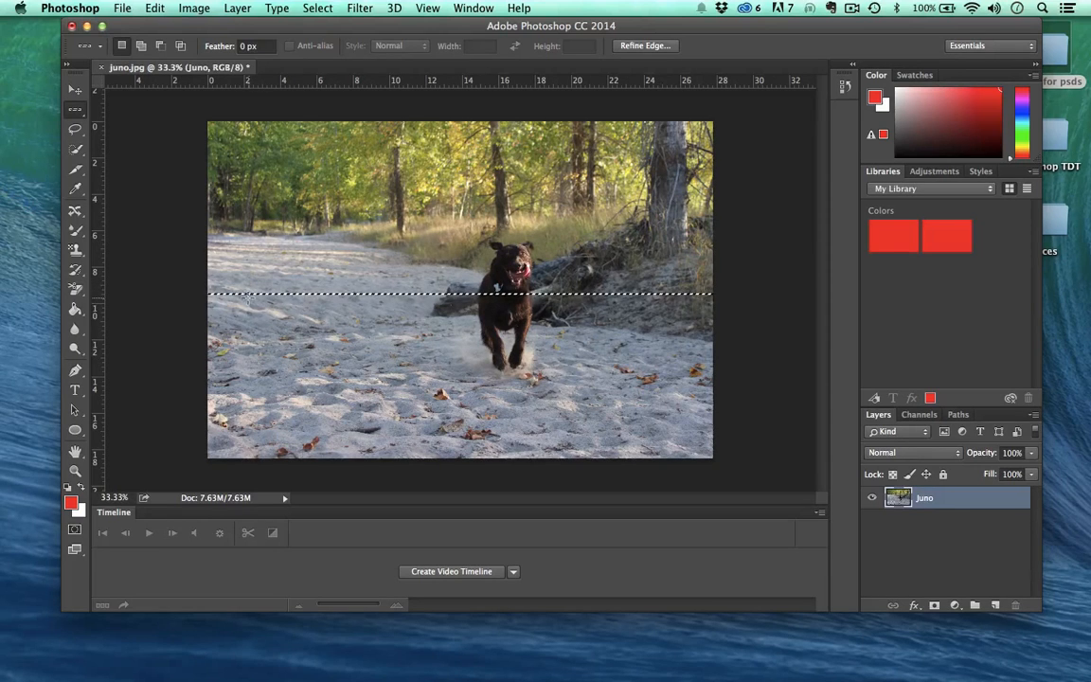
Step: Transform the row selection, stretching it down over the sand to a height of 12738%
{"action": "right_click", "coordinate": [483, 350]}
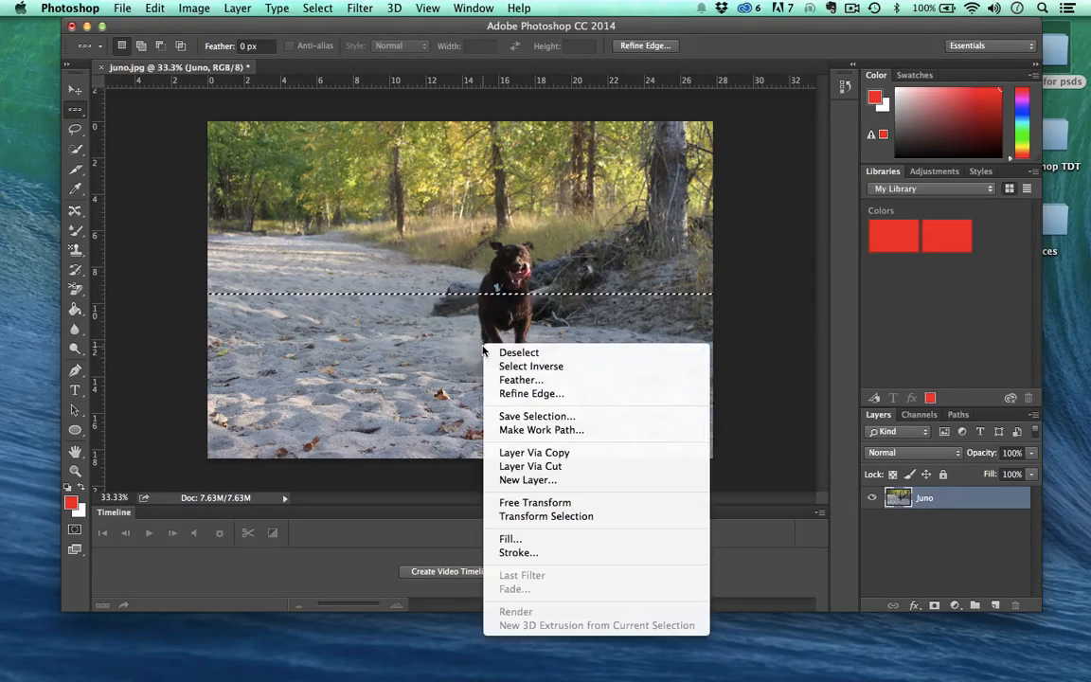
{"action": "left_click", "coordinate": [504, 516]}
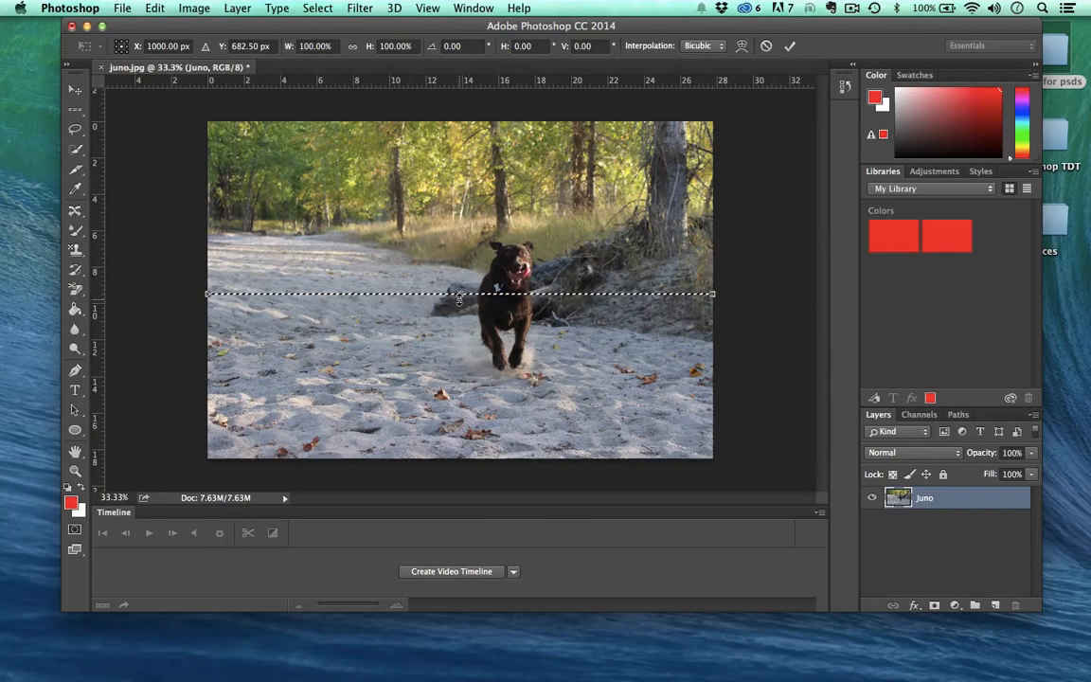
{"action": "left_click_drag", "start_coordinate": [460, 295], "coordinate": [460, 435]}
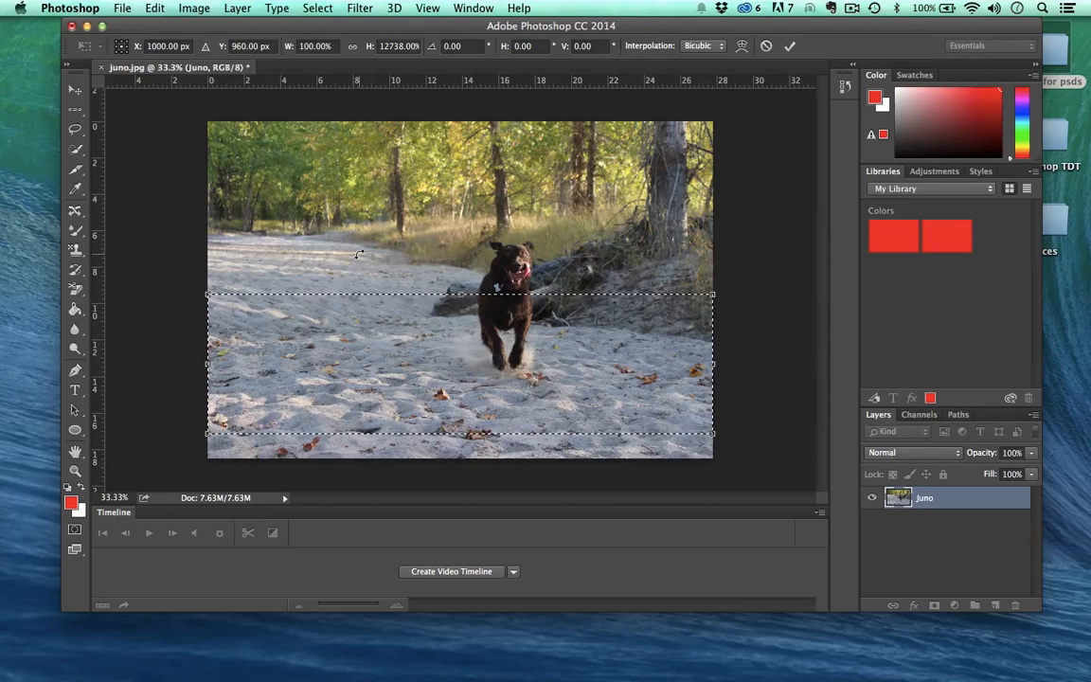
{"action": "key", "text": "Return"}
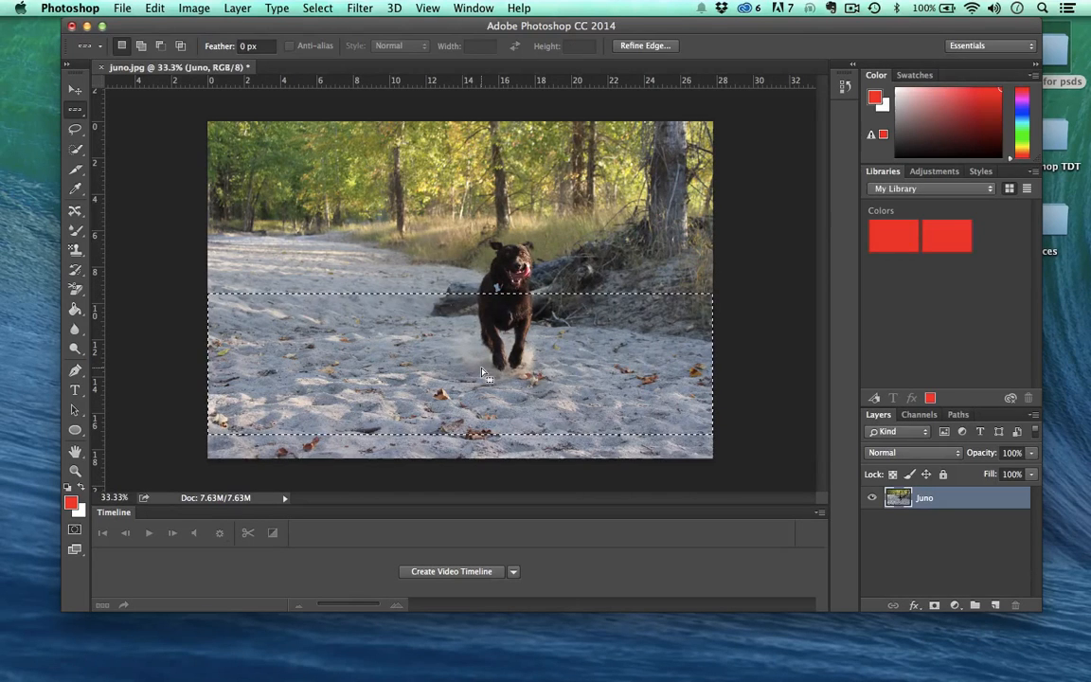
Step: Delete the contents of the stretched band selection and undo the deletion
{"action": "key", "text": "Delete"}
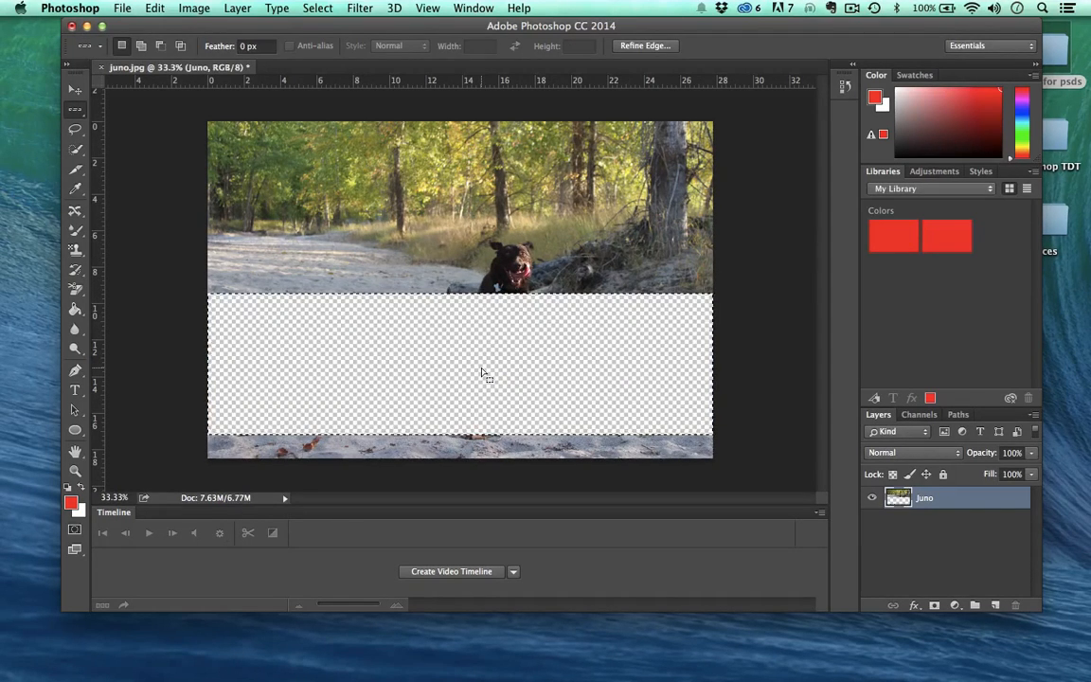
{"action": "key", "text": "super+z"}
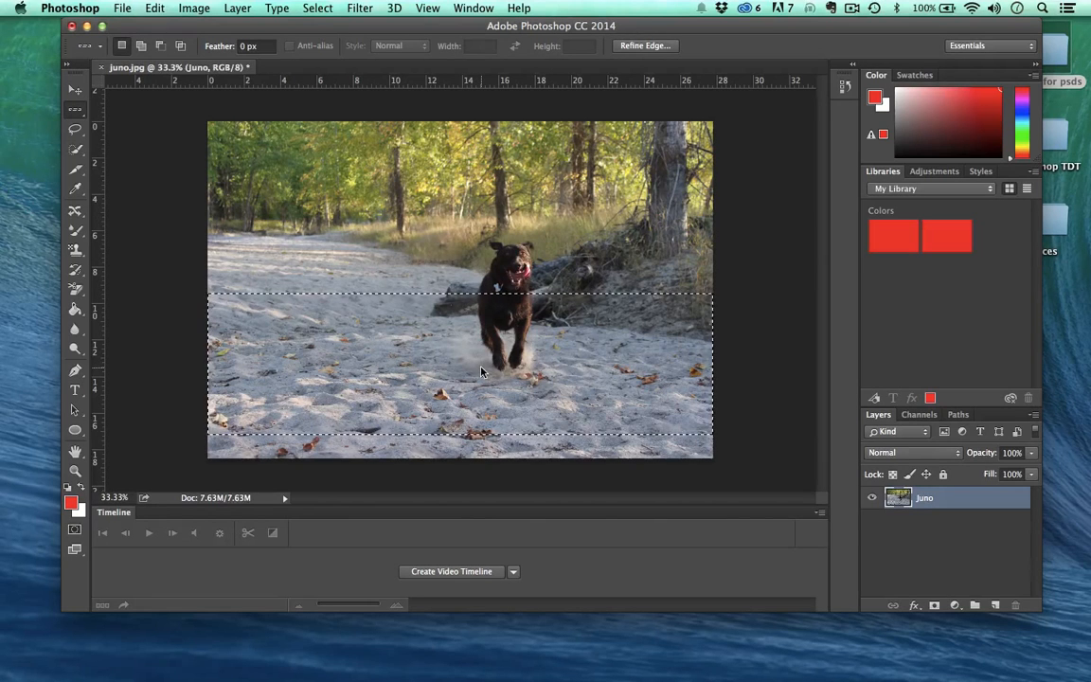
Step: Copy the selected band to a new layer, move the copy upward, and return to the single intact Juno layer
{"action": "key", "text": "super+j"}
{"action": "left_click", "coordinate": [75, 89]}
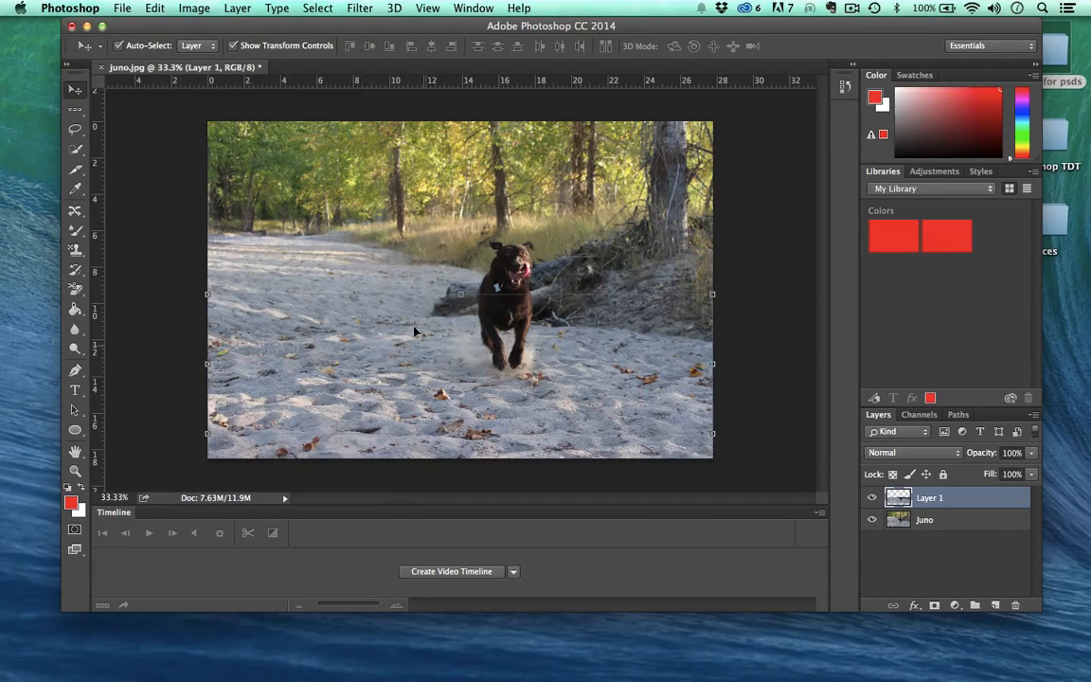
{"action": "left_click_drag", "start_coordinate": [414, 330], "coordinate": [400, 255]}
{"action": "key", "text": "super+e"}
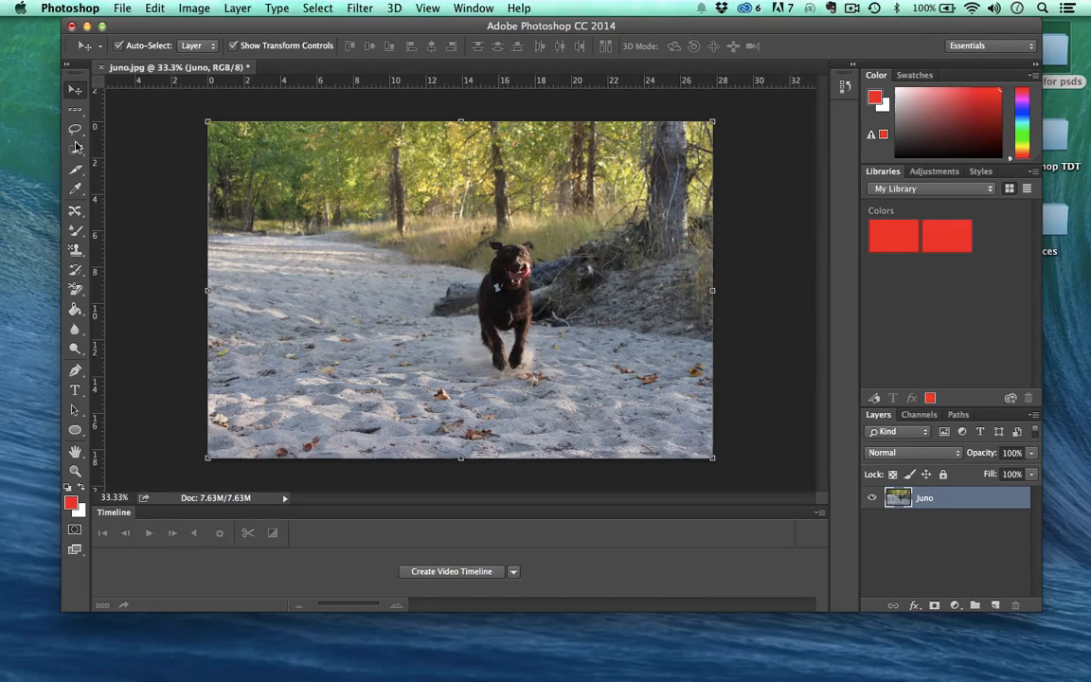
Step: Select a single pixel row across the dog's mouth, stretch its pixels down to the paws with Free Transform, and deselect
{"action": "left_click_drag", "start_coordinate": [75, 109], "coordinate": [107, 133]}
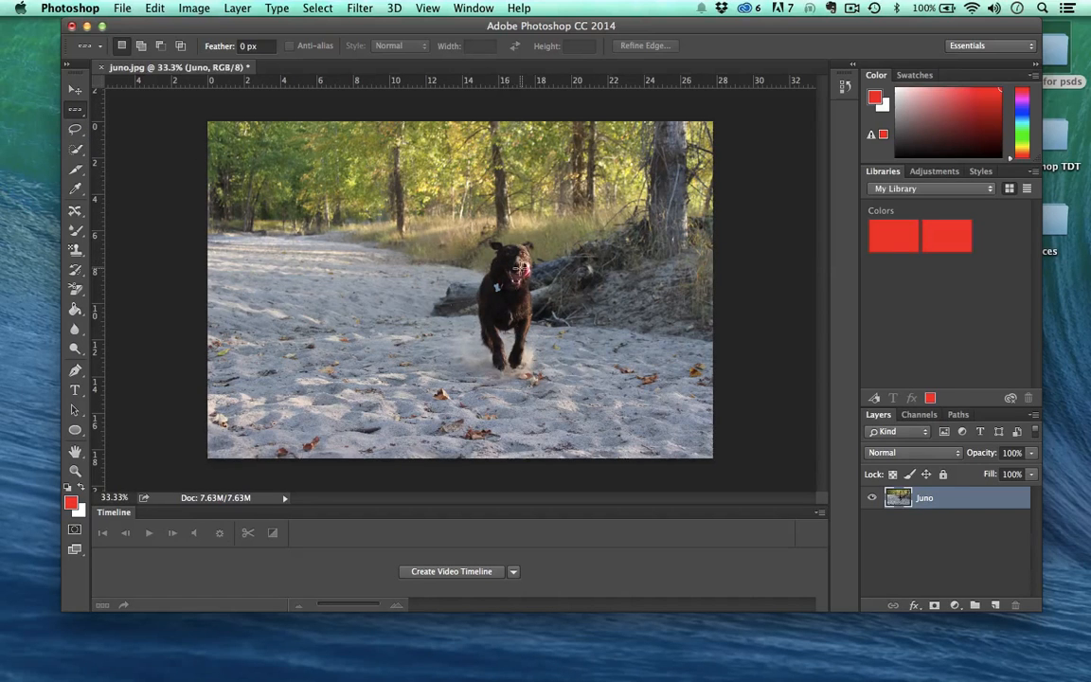
{"action": "left_click", "coordinate": [514, 273]}
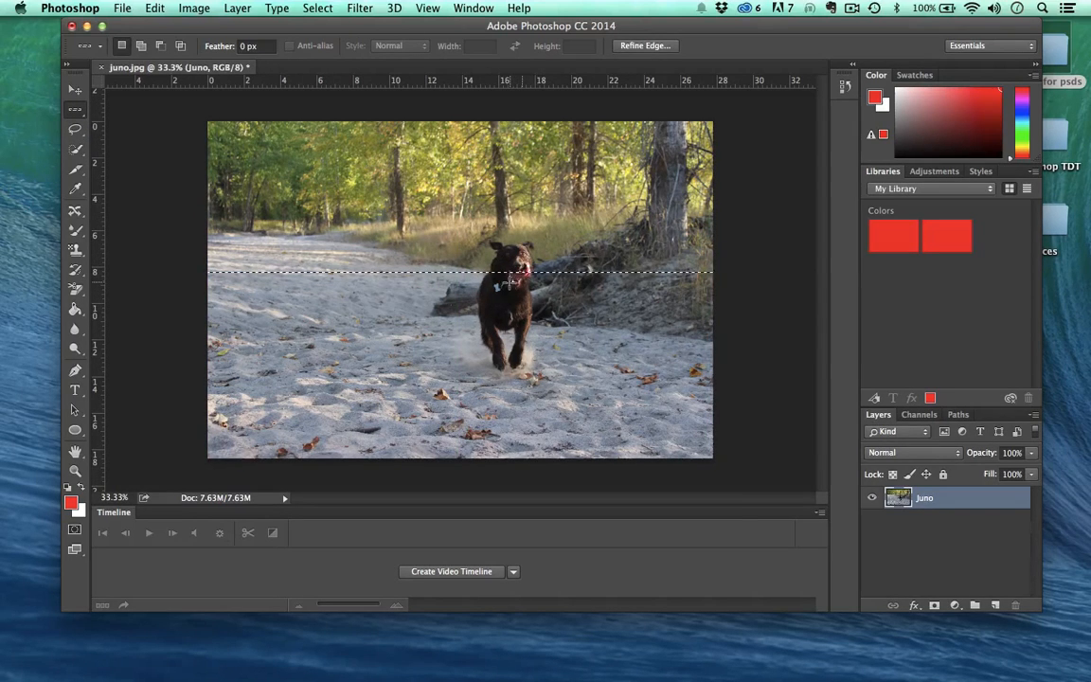
{"action": "right_click", "coordinate": [509, 284]}
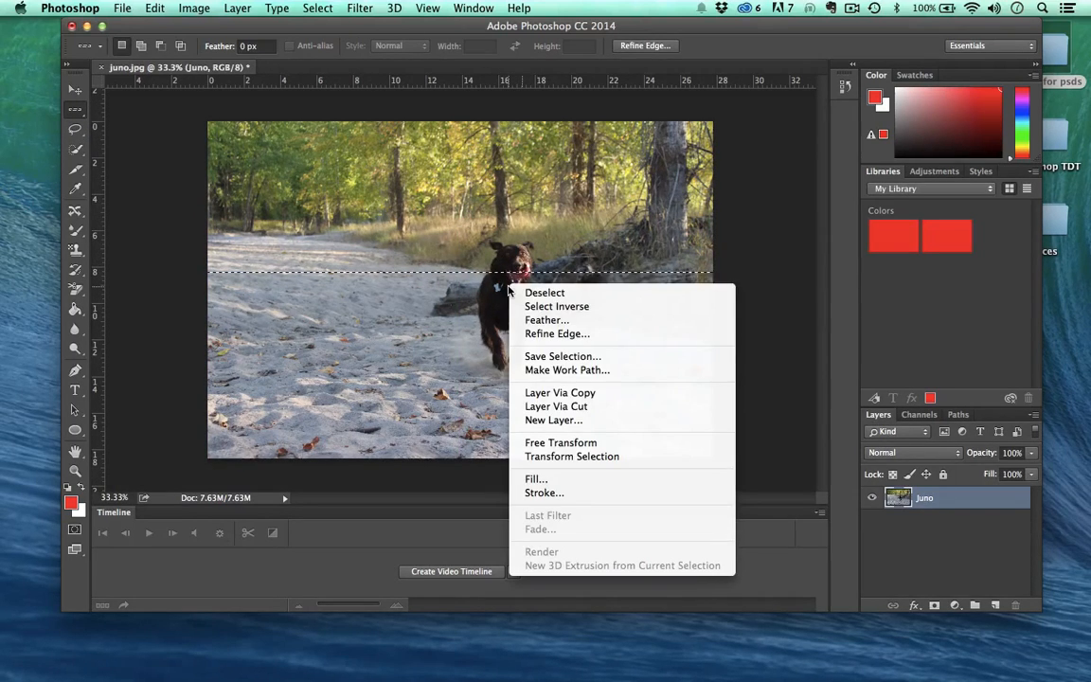
{"action": "left_click", "coordinate": [548, 444]}
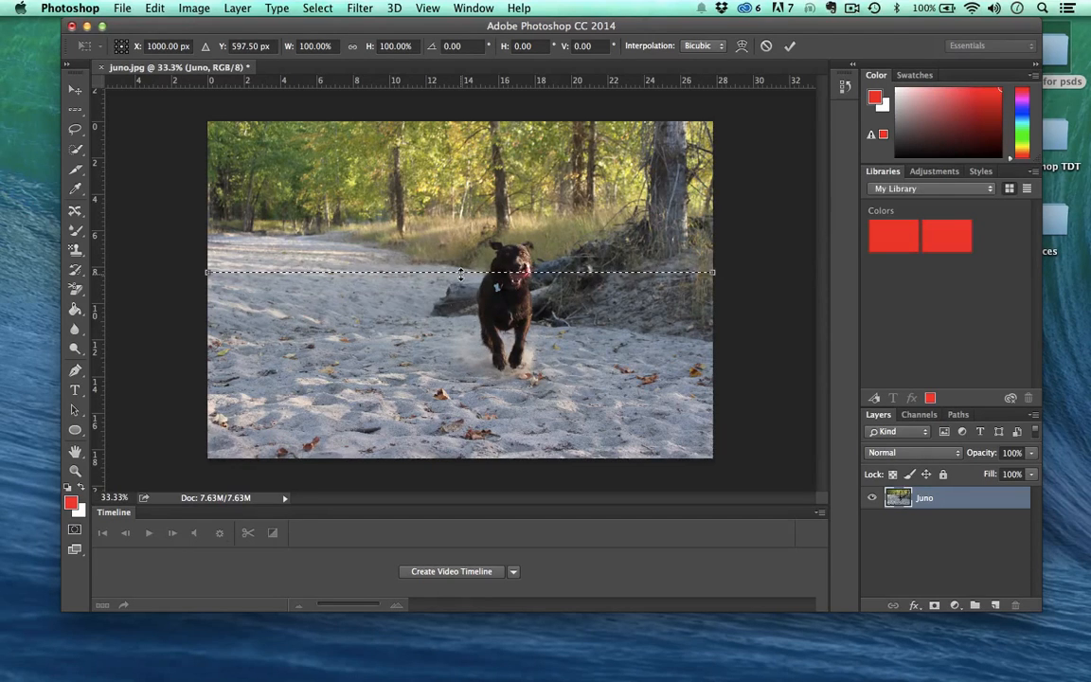
{"action": "left_click_drag", "start_coordinate": [461, 274], "coordinate": [487, 370]}
{"action": "key", "text": "Return"}
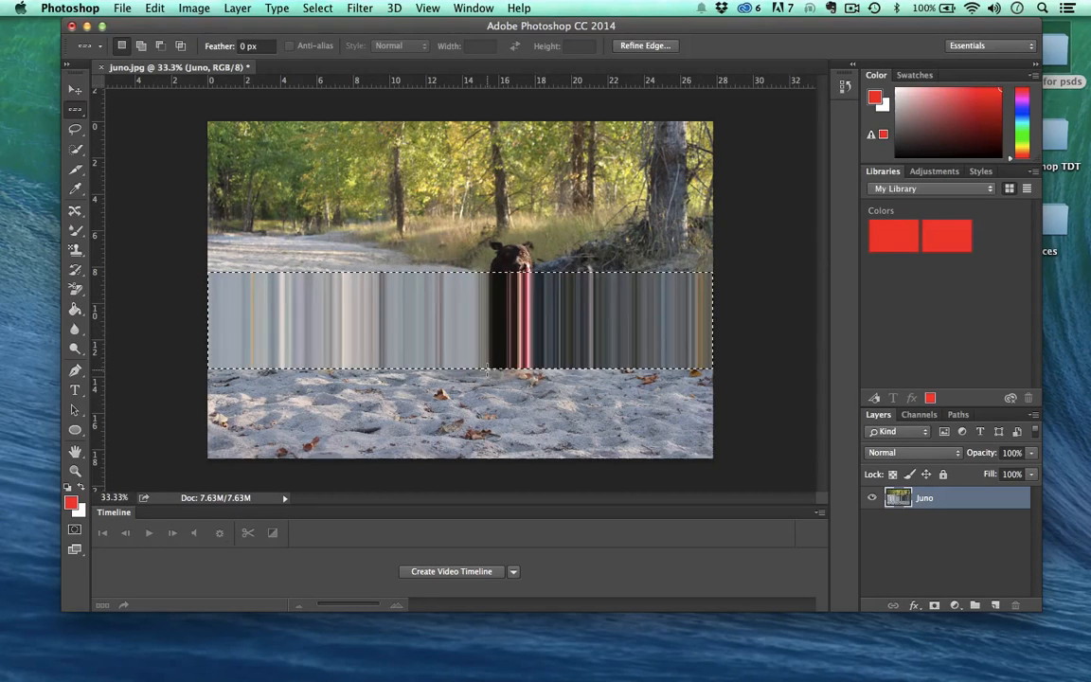
{"action": "key", "text": "super+d"}
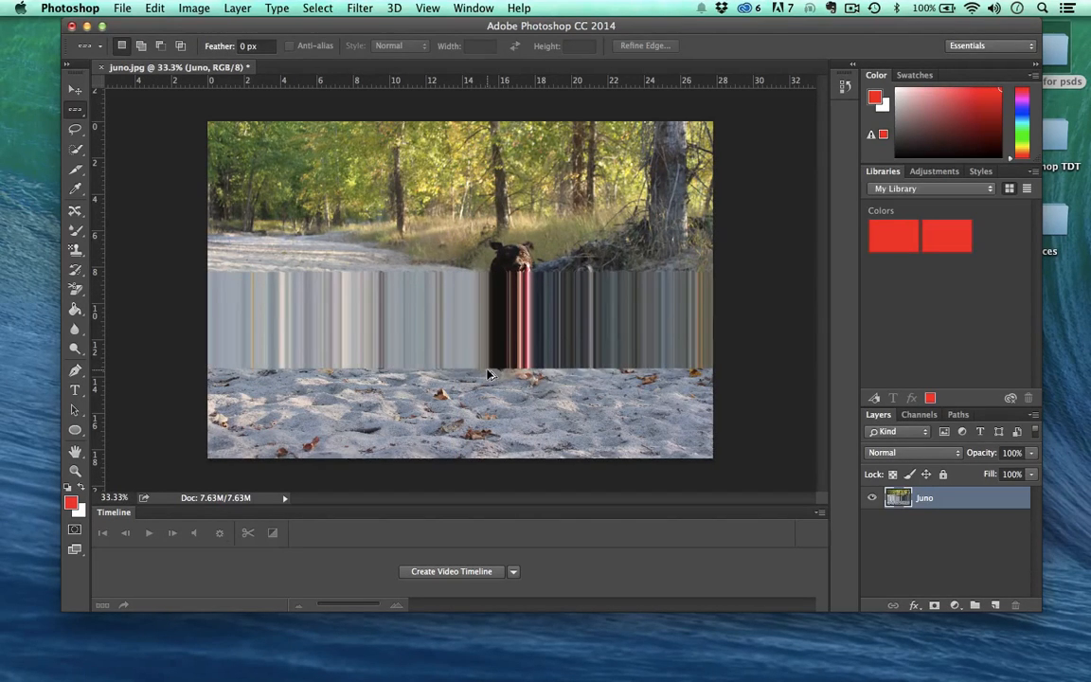
Step: Undo the stretched pixel band and the single row selection on the Juno layer
{"action": "key", "text": "super+alt+z"}
{"action": "key", "text": "super+alt+z"}
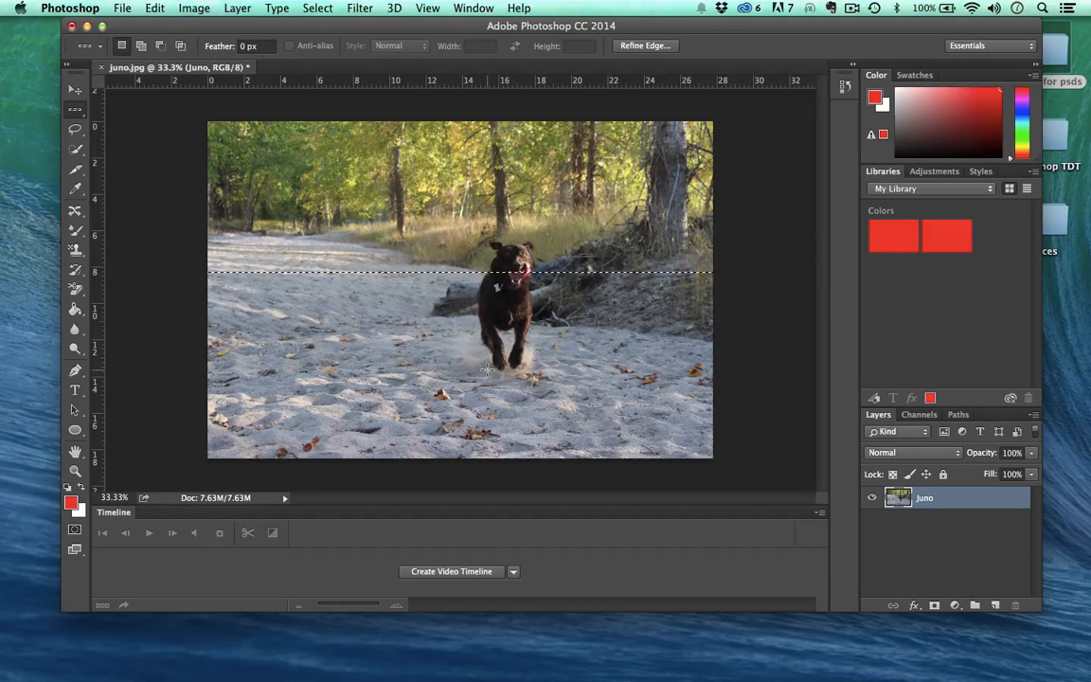
{"action": "key", "text": "super+alt+z"}
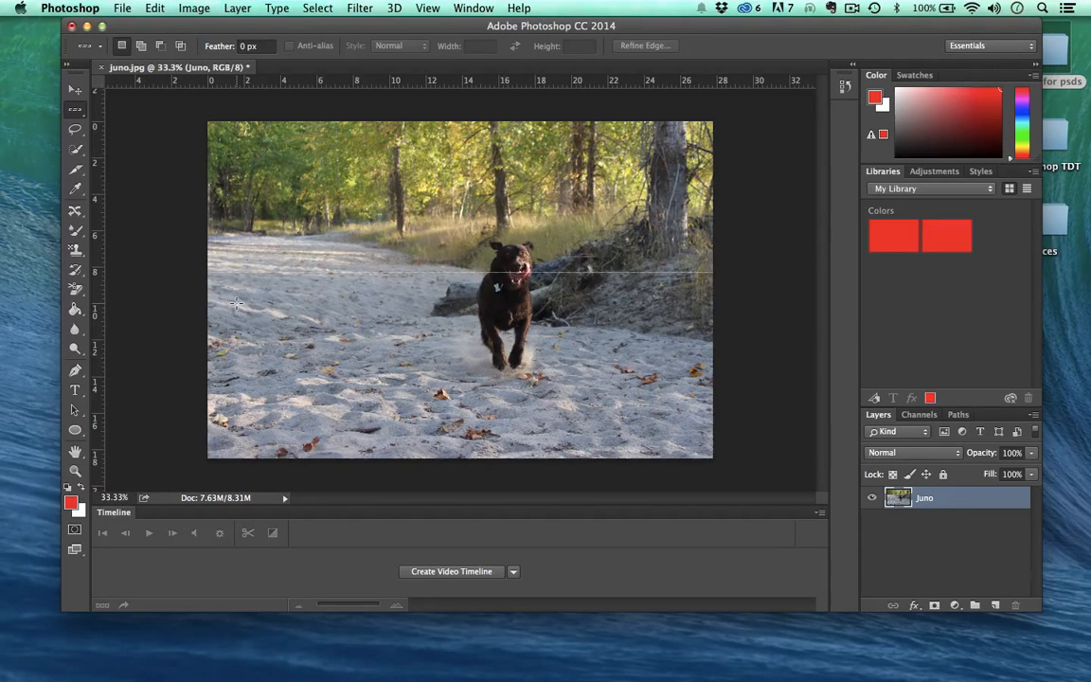
{"action": "key", "text": "super+z"}
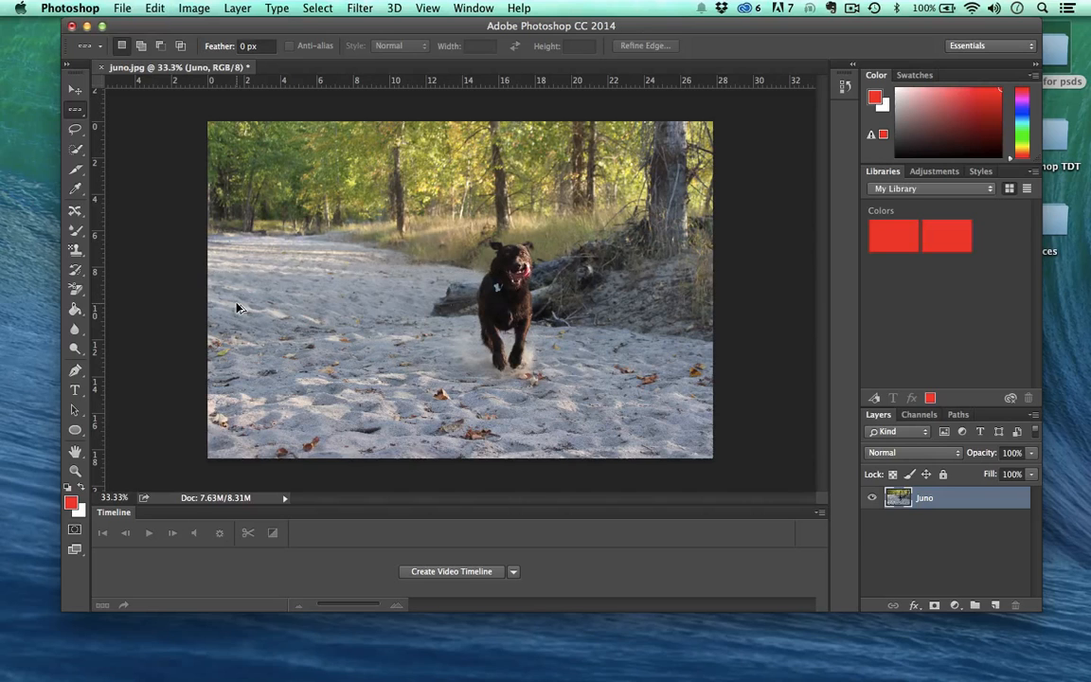